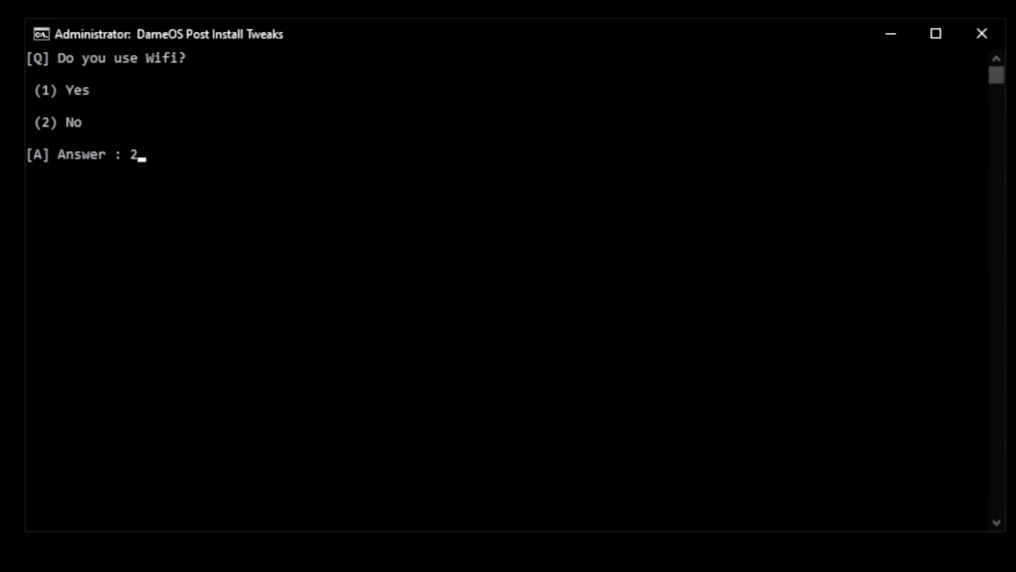
Step: Answer No to the Wifi question in the post-install script and dismiss the sign-out notice
type("2")
key("Return")
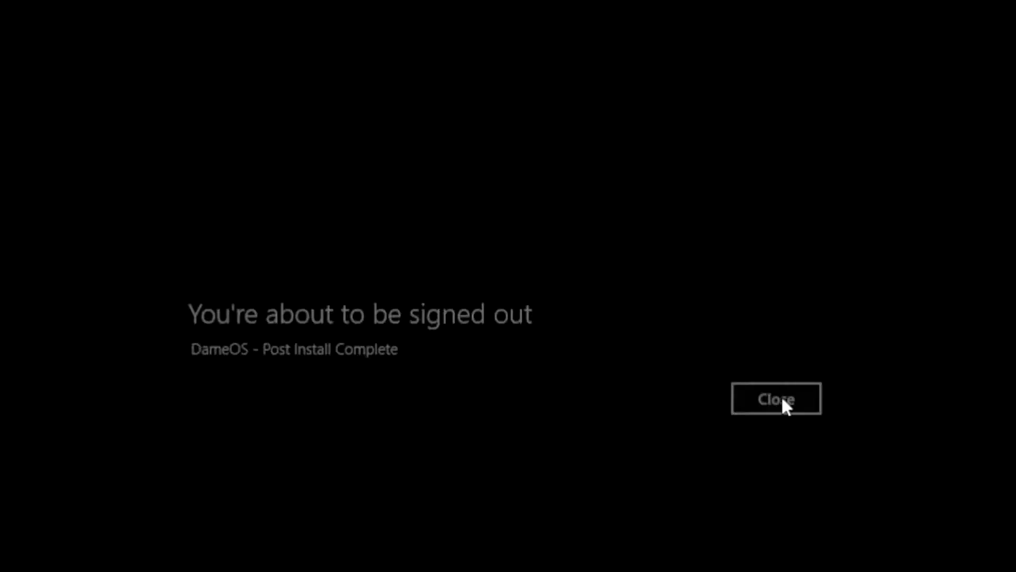
left_click(781, 400)
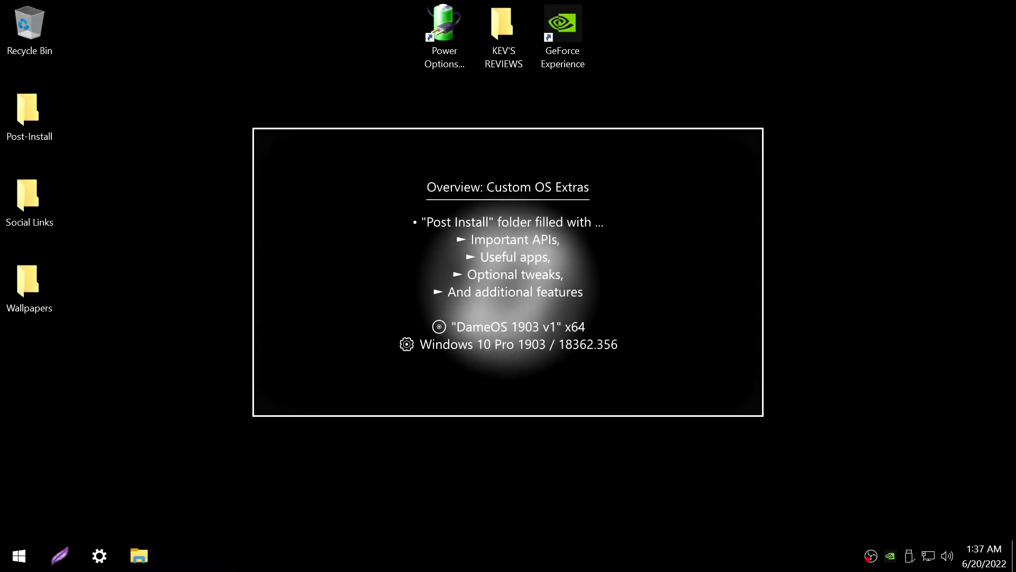
Step: Open the Post-Install folder and examine the installers in 1) Need APIs, returning to Post-Install
left_click(29, 113)
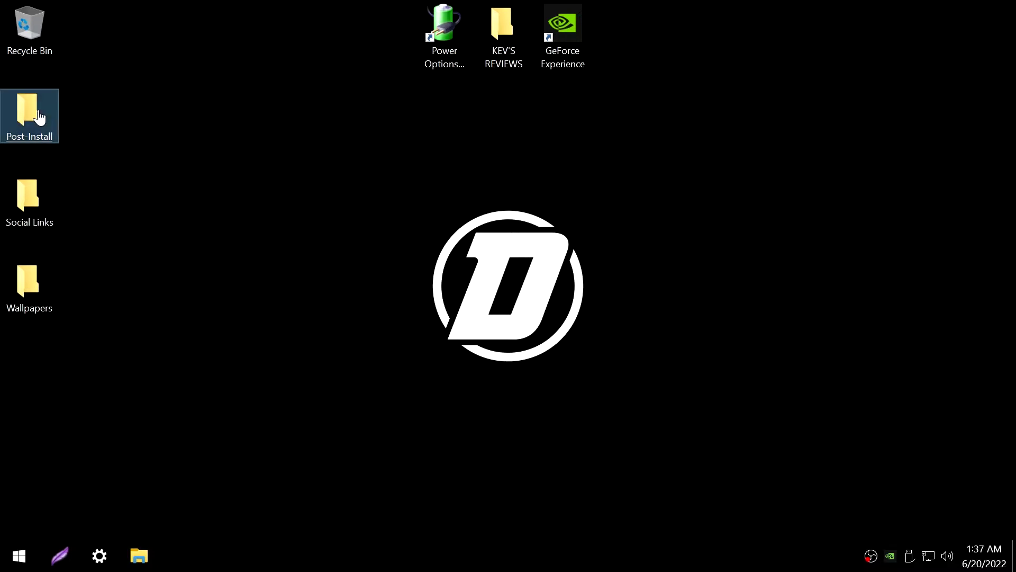
key("Return")
double_click(371, 195)
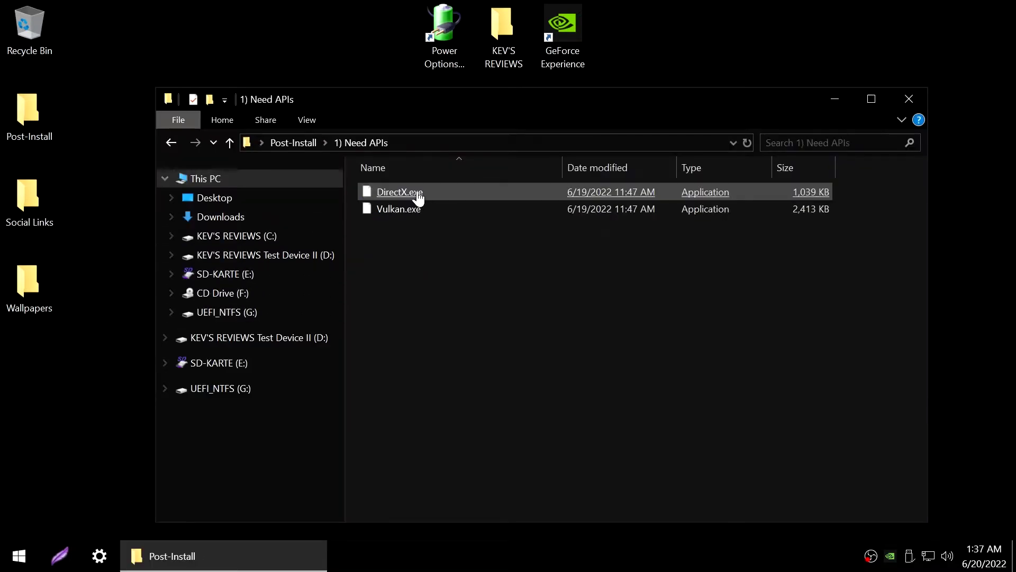
left_click(449, 210)
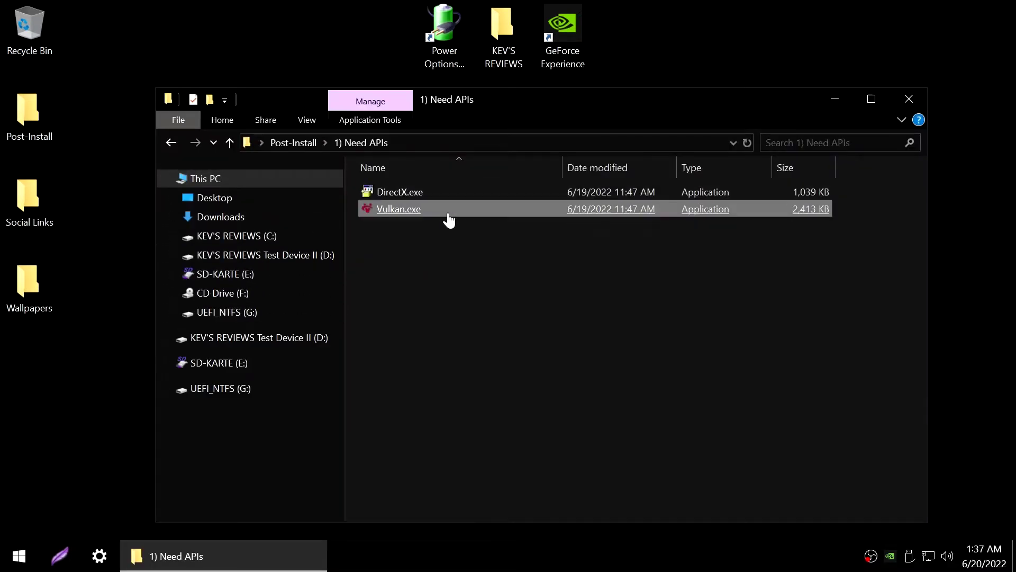
left_click(171, 143)
Step: Examine the 2) Browsers folder and its Tweaks subfolder, returning to Post-Install
left_click(419, 209)
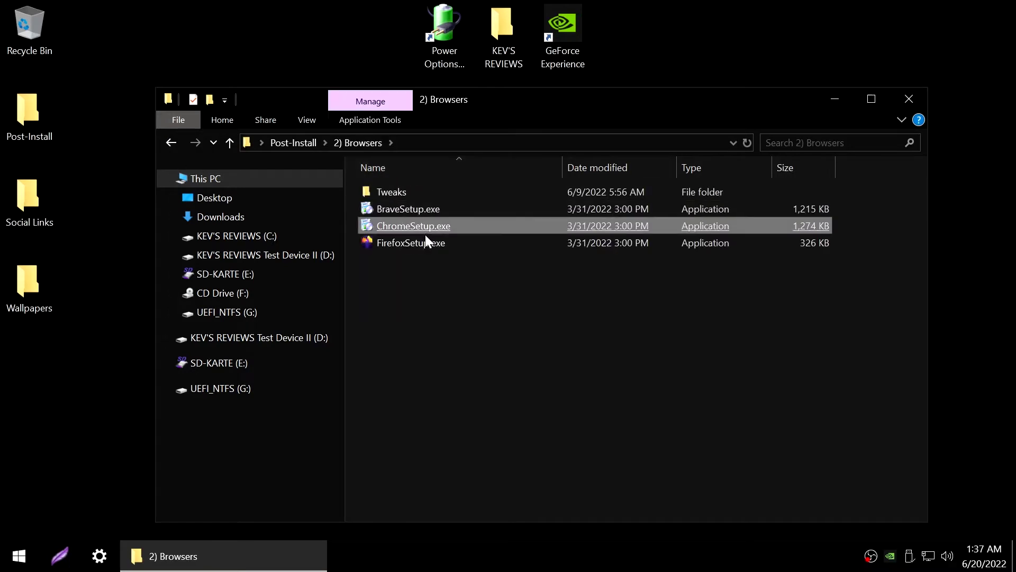
left_click(408, 197)
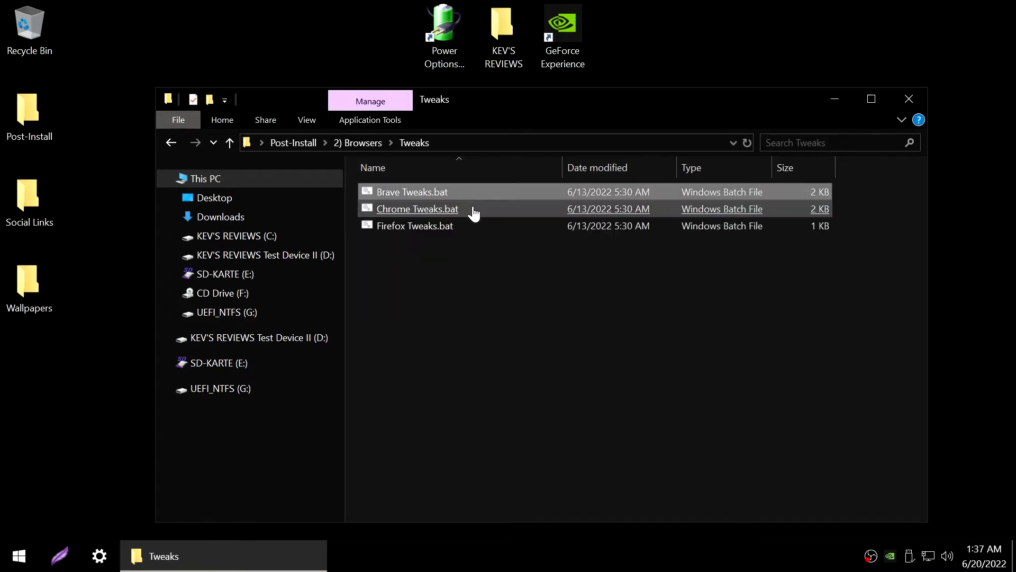
left_click(171, 143)
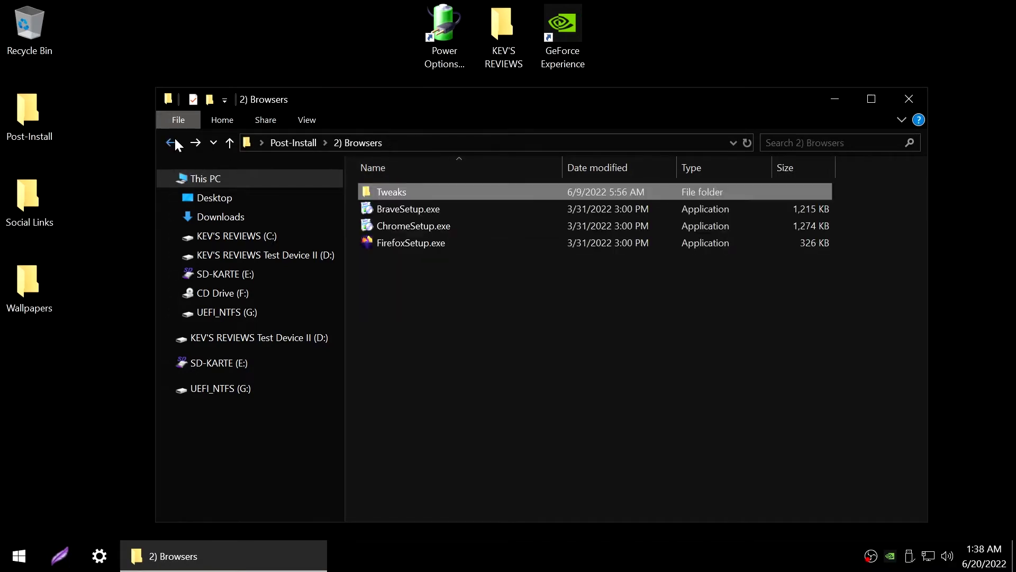
left_click(171, 142)
Step: Go into 3) Drivers and look through the Amd folder and its Radeon Mod subfolder
left_click(418, 227)
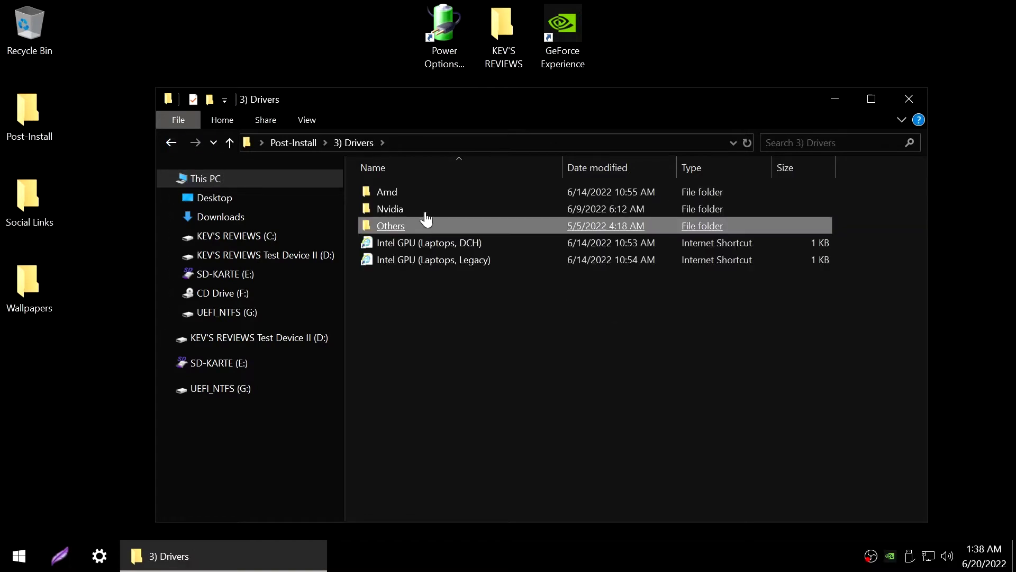
left_click(447, 195)
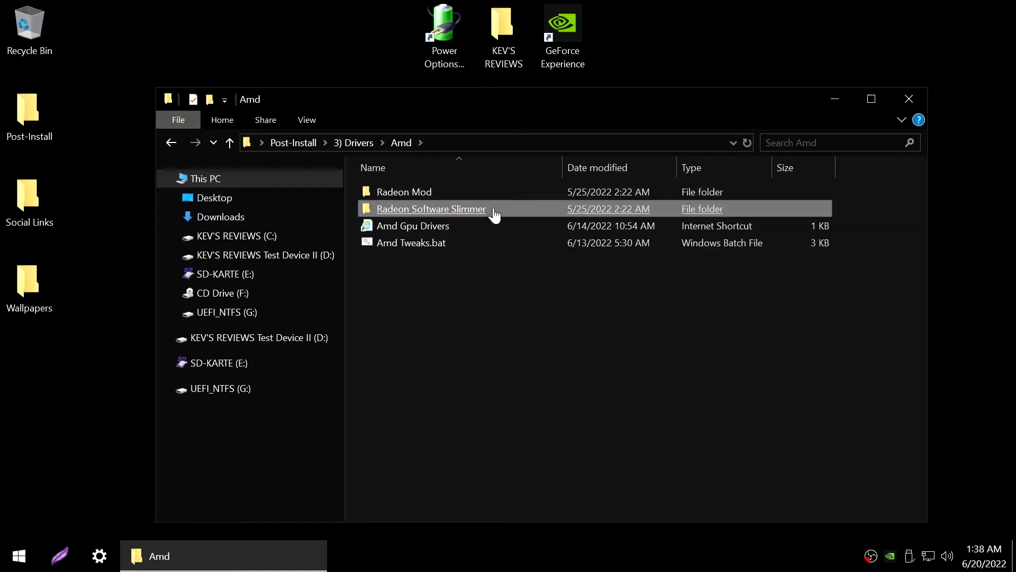
mouse_move(483, 241)
left_click(467, 197)
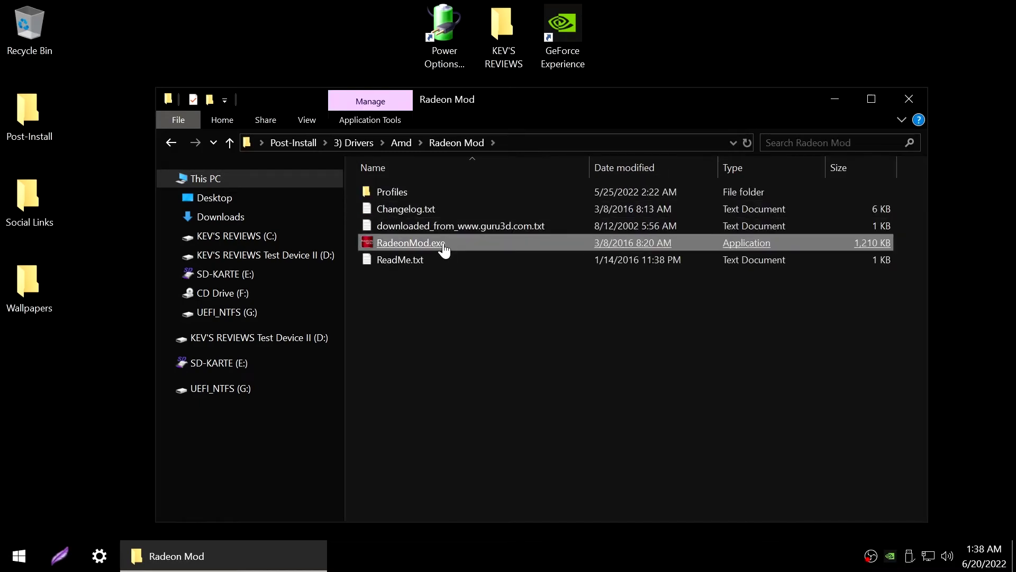
Step: Read Radeon Mod's ReadMe.txt to the end, close it, and return to the 3) Drivers folder
left_click(408, 260)
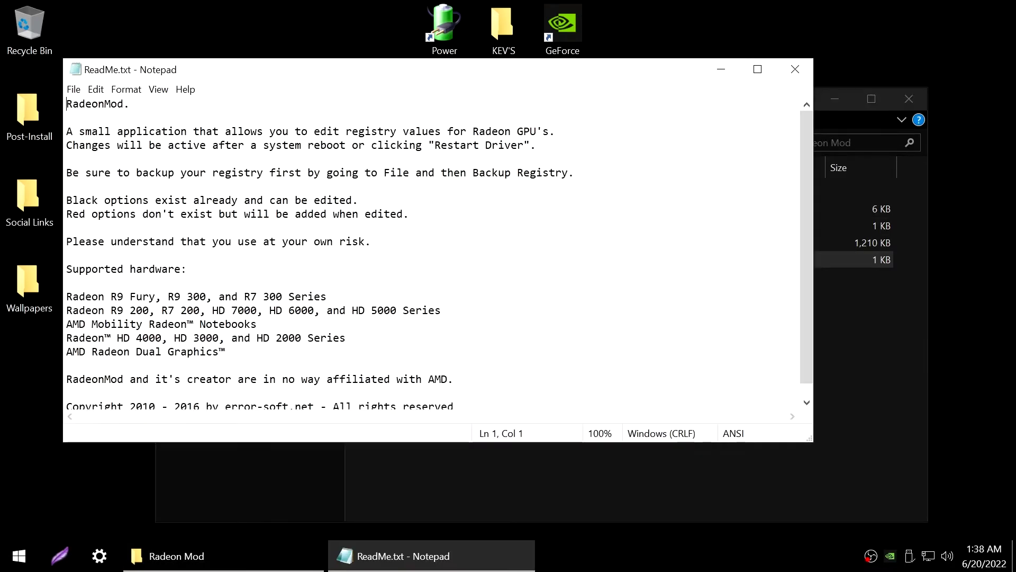
scroll(438, 254, "down", 1)
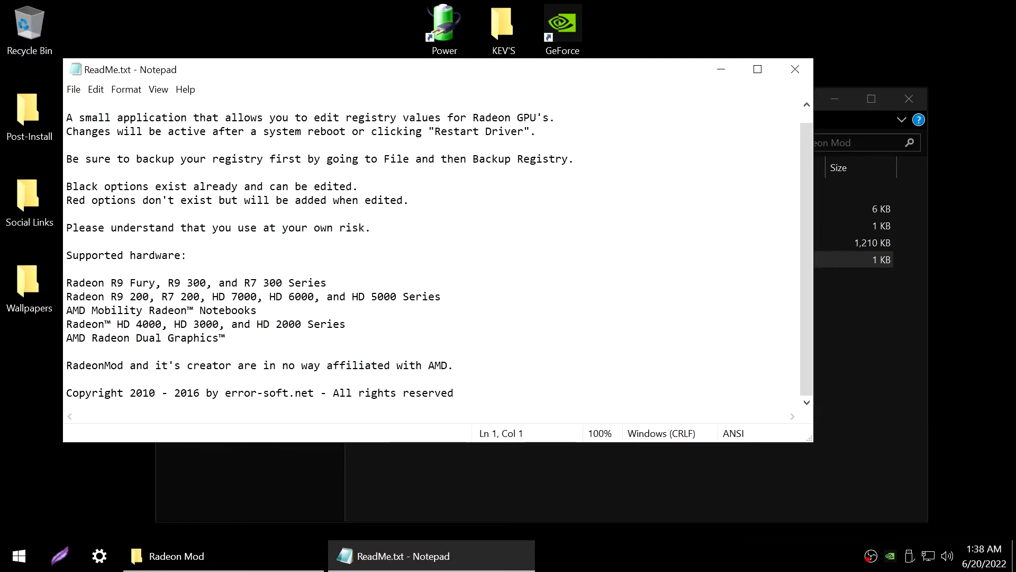
left_click(796, 70)
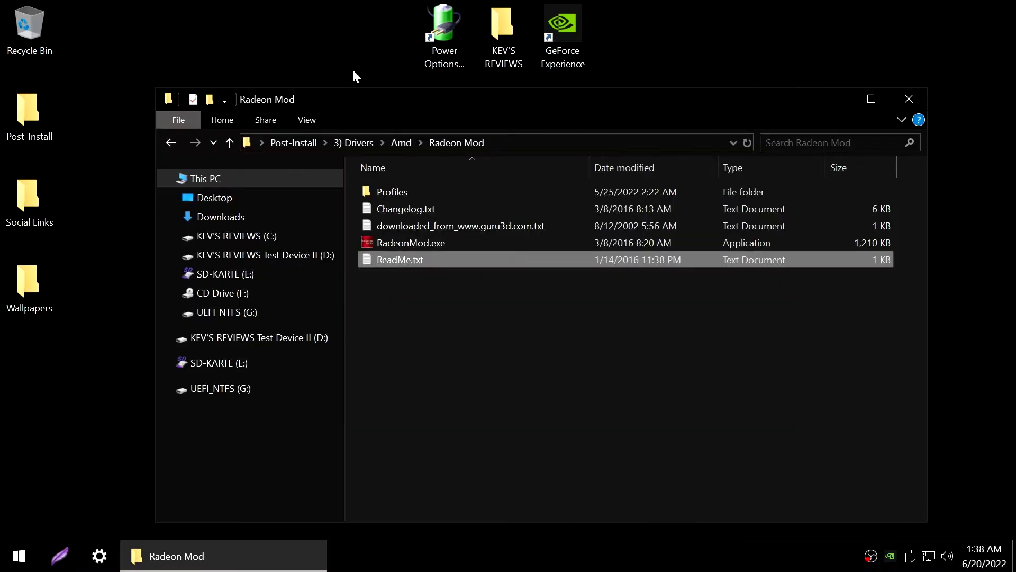
left_click(170, 144)
left_click(170, 144)
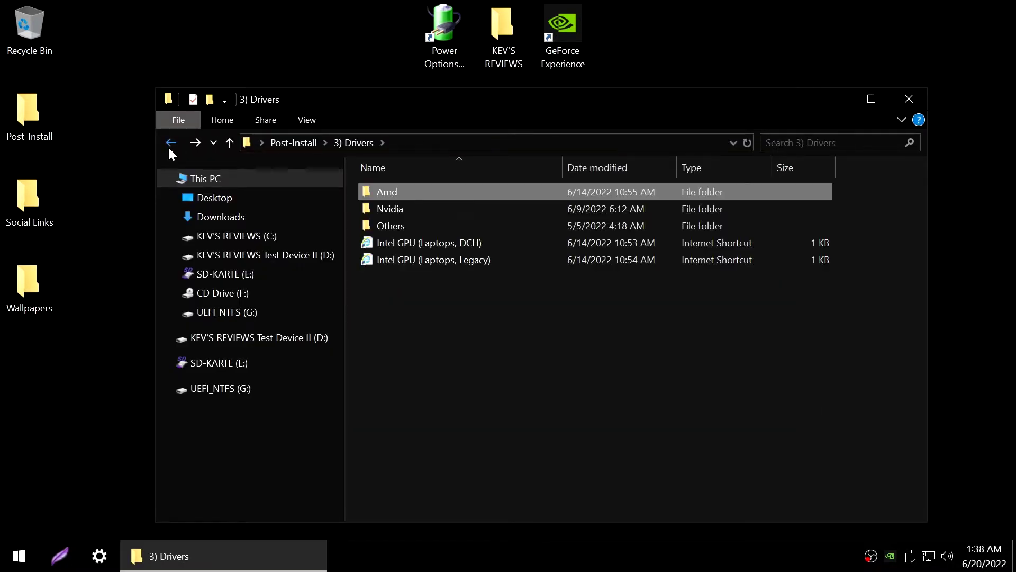
Step: Examine the Nvidia driver folder and its Nips subfolder, returning to 3) Drivers
double_click(413, 210)
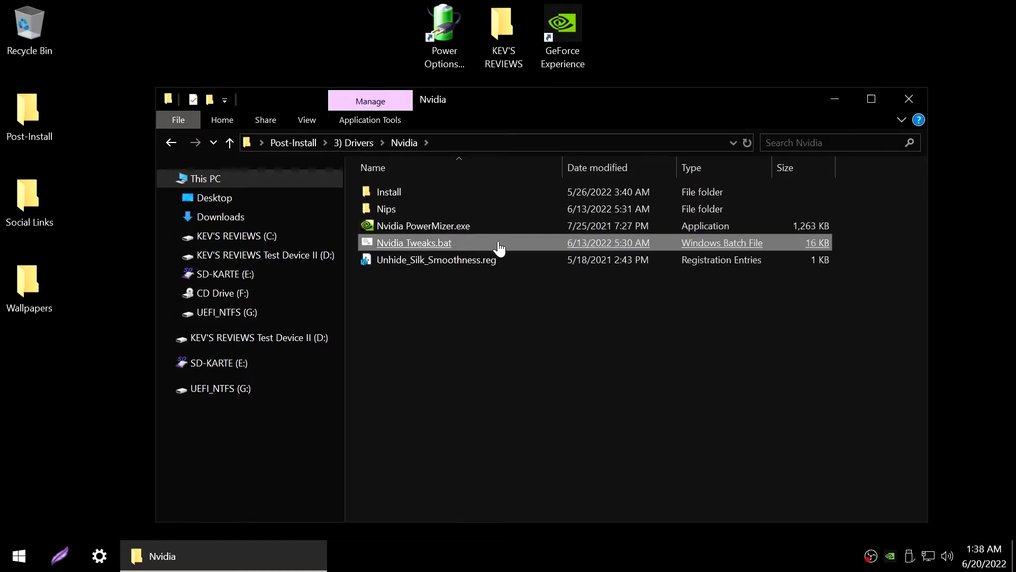
double_click(426, 211)
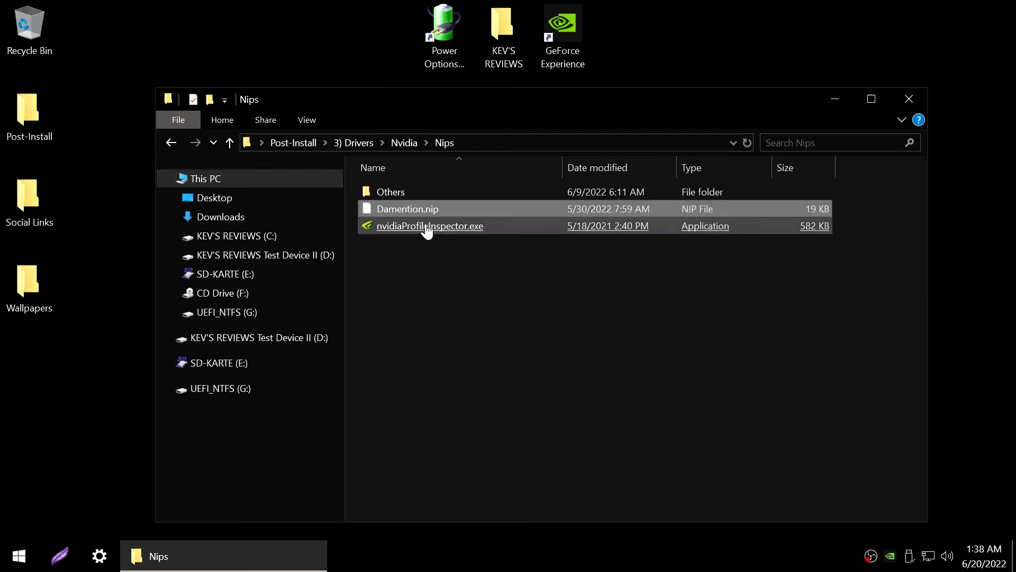
left_click(405, 197)
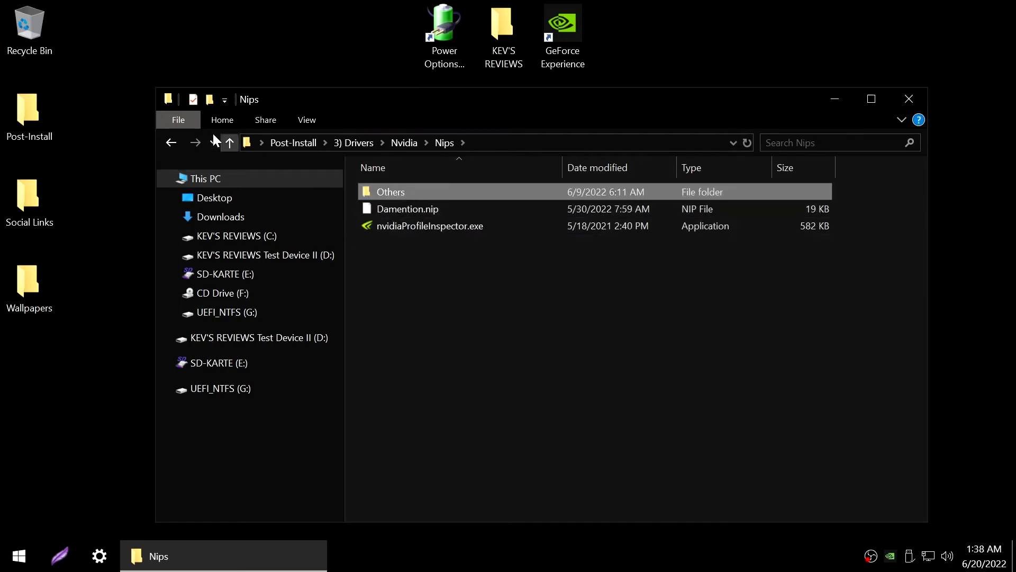
left_click(167, 143)
left_click(167, 142)
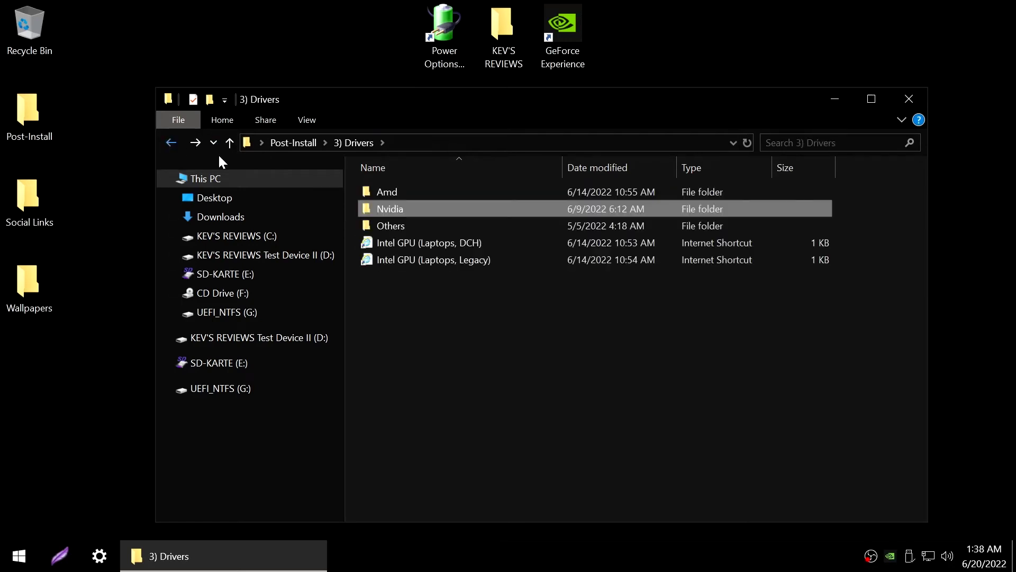
Step: Check the Others folder inside 3) Drivers and return to Post-Install
double_click(394, 225)
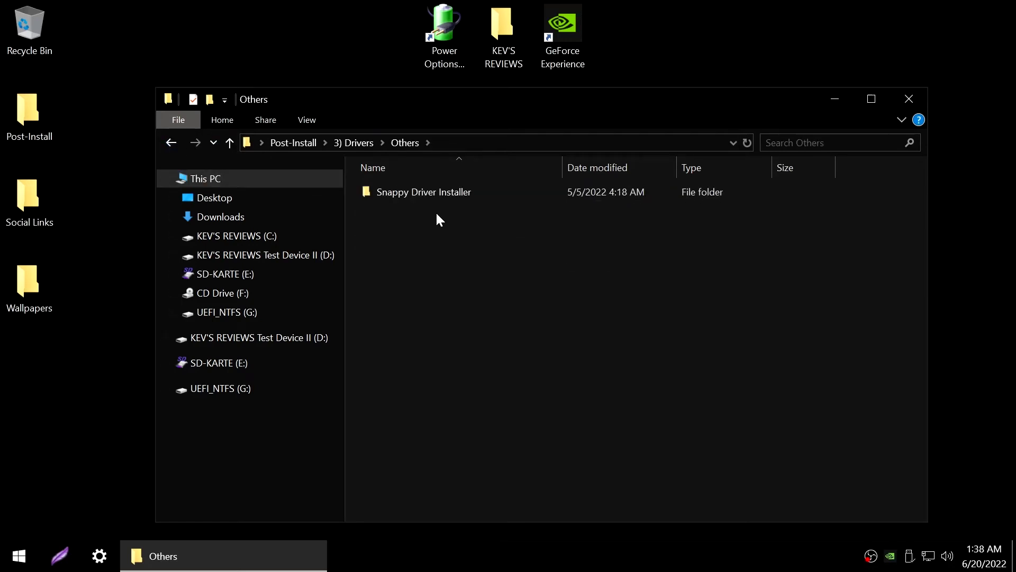
left_click(172, 143)
left_click(175, 145)
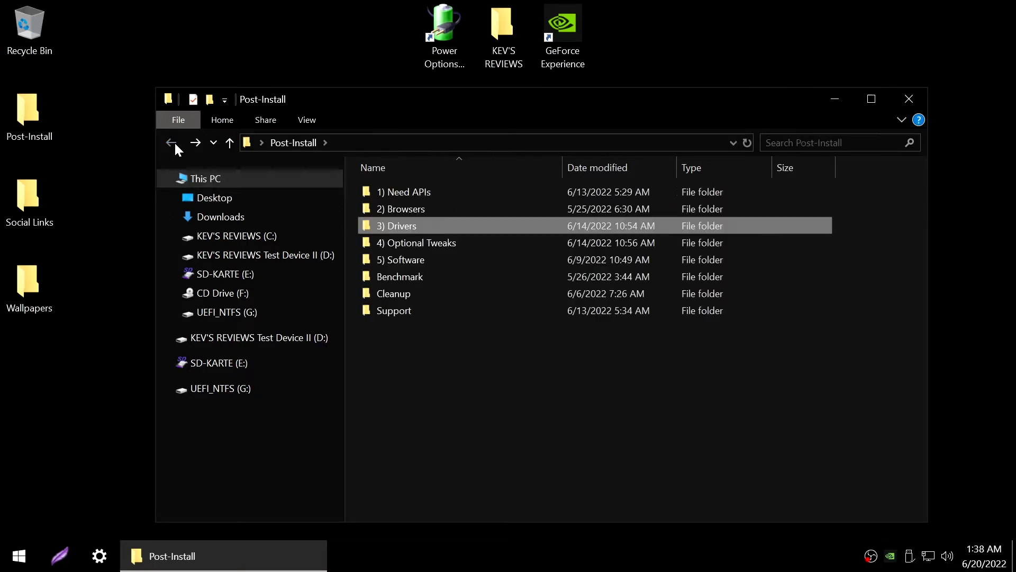
Step: Examine 4) Optional Tweaks and the registry files in its Win32Priority subfolder, returning to Post-Install
double_click(426, 243)
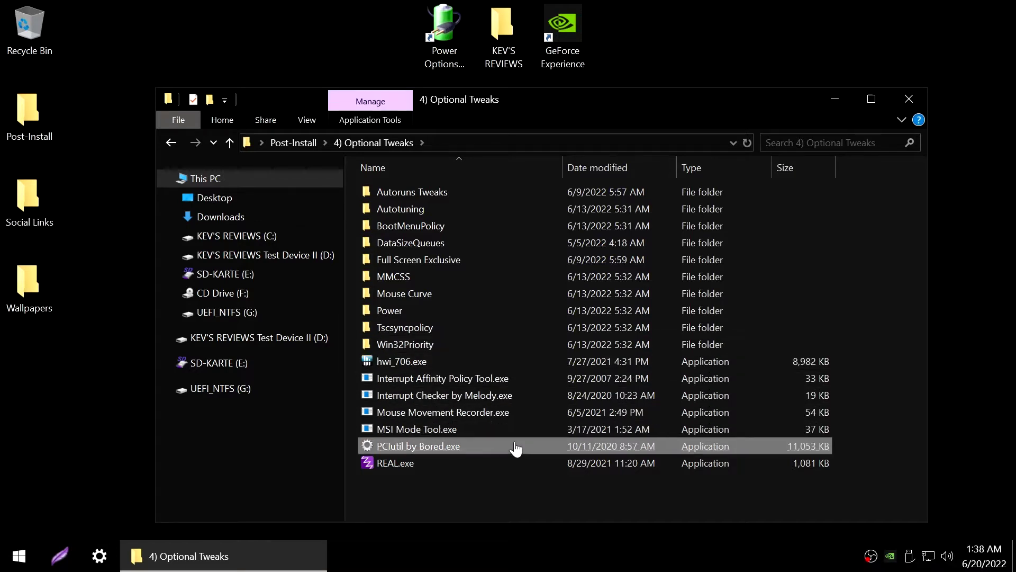
left_click(488, 345)
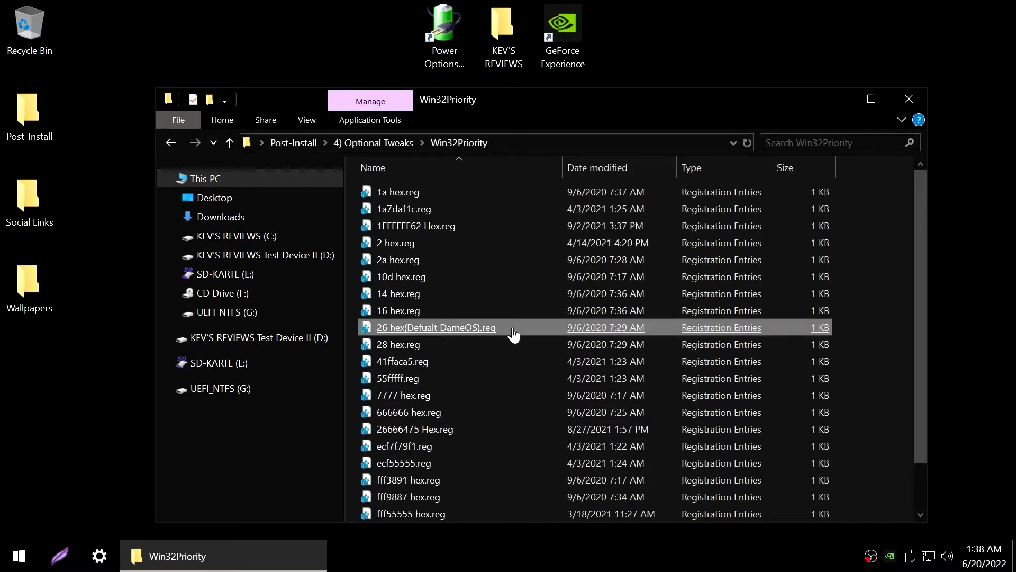
scroll(609, 335, "down", 1)
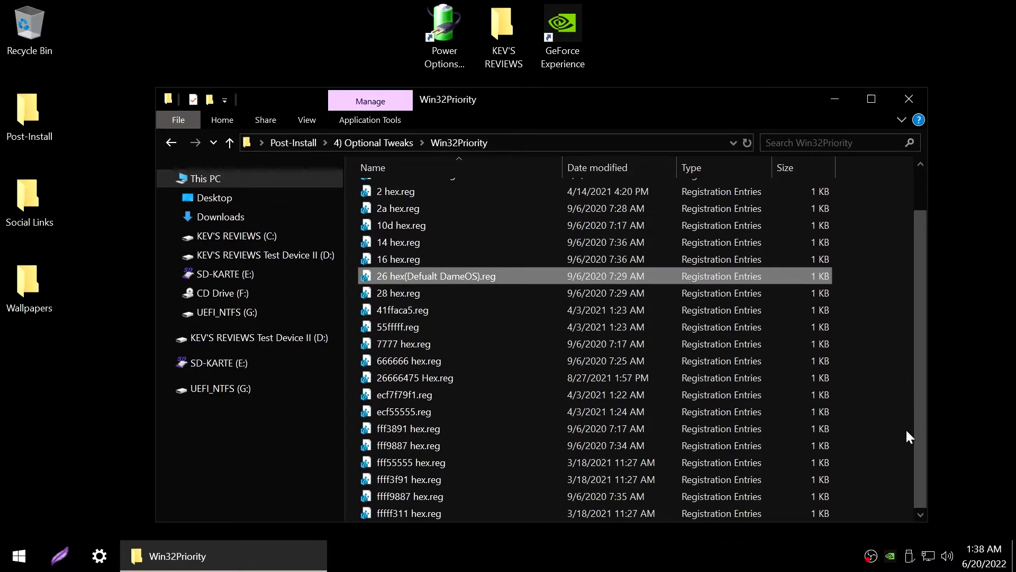
scroll(906, 428, "up", 1)
left_click(173, 149)
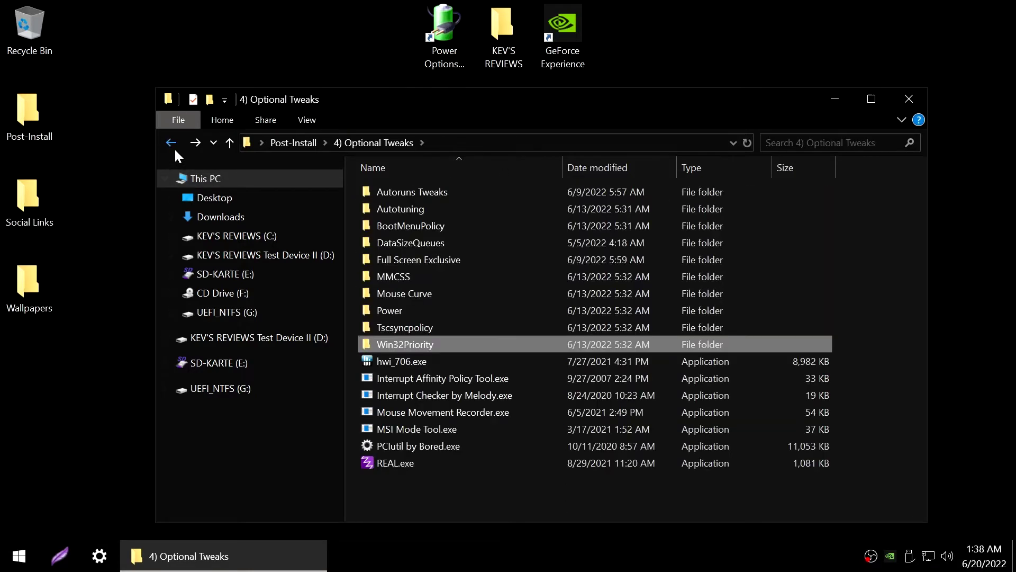
left_click(173, 149)
Step: Open the 5) Software folder and review its programs and subfolders
double_click(414, 262)
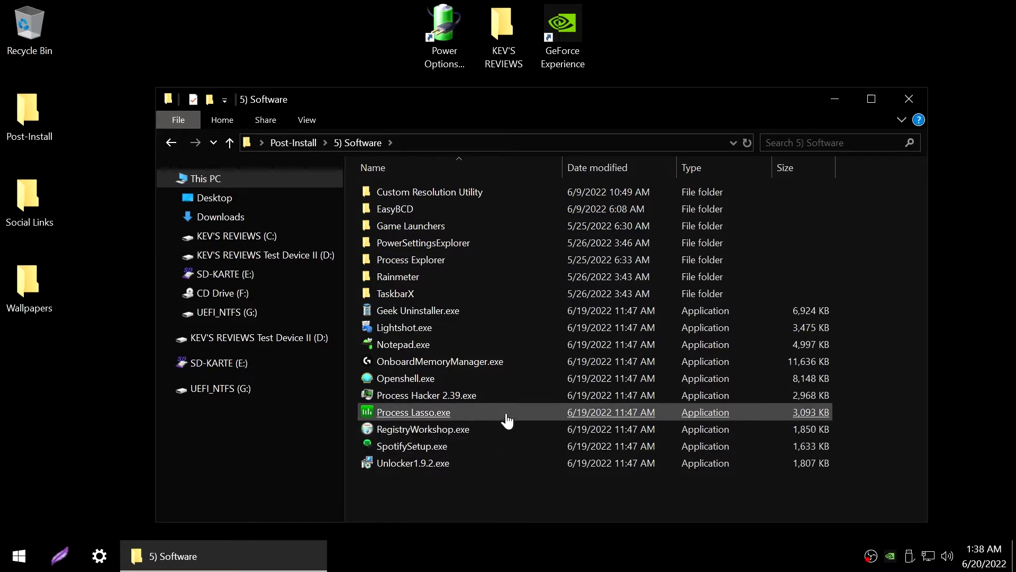
left_click(509, 362)
left_click(509, 349)
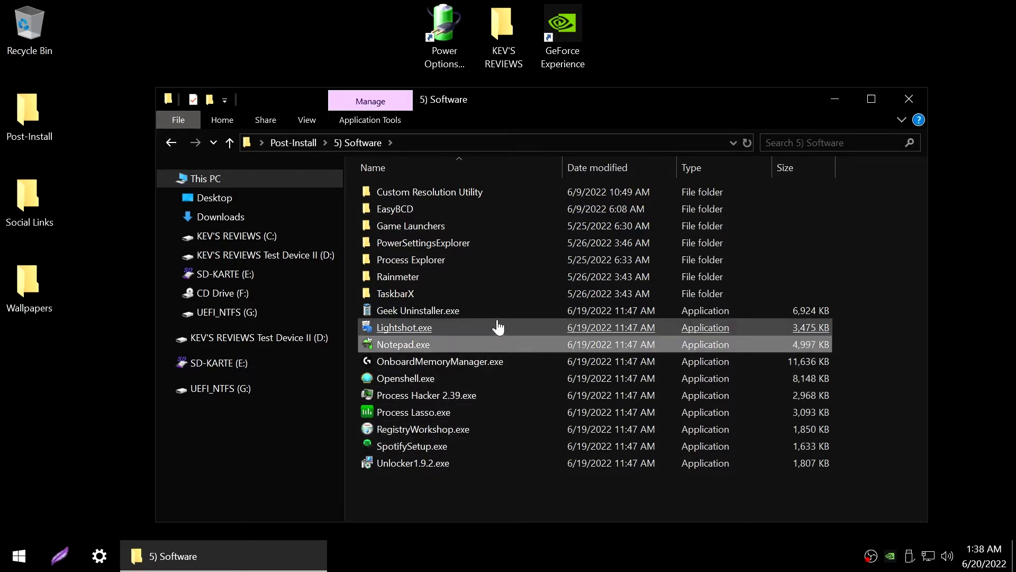
left_click(485, 277)
left_click(482, 259)
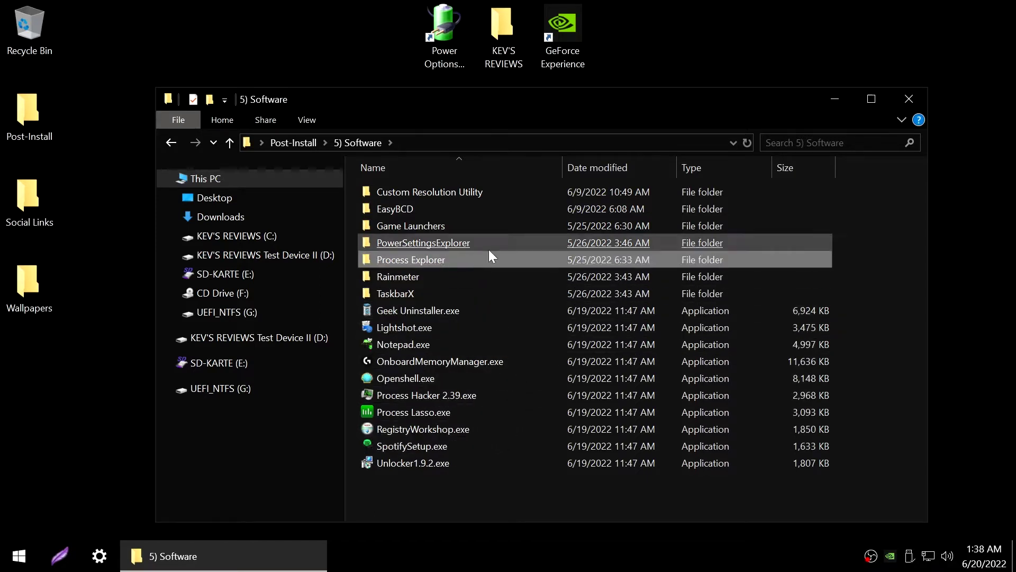
left_click(489, 242)
left_click(494, 225)
left_click(503, 208)
left_click(466, 226)
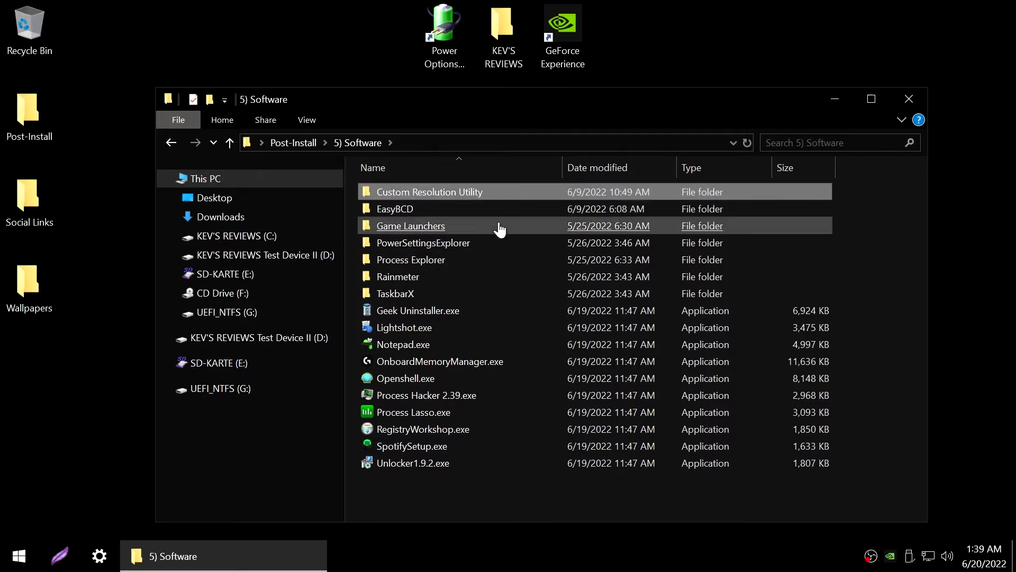
left_click(468, 259)
left_click(466, 277)
left_click(462, 293)
Step: Examine the contents of the TaskbarX folder and return to Post-Install
double_click(460, 294)
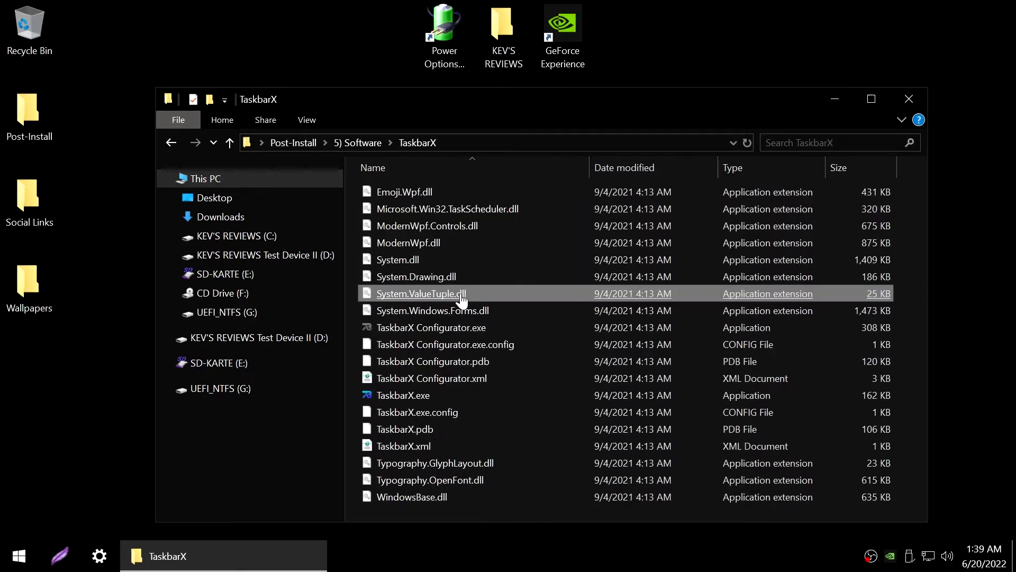
left_click(455, 192)
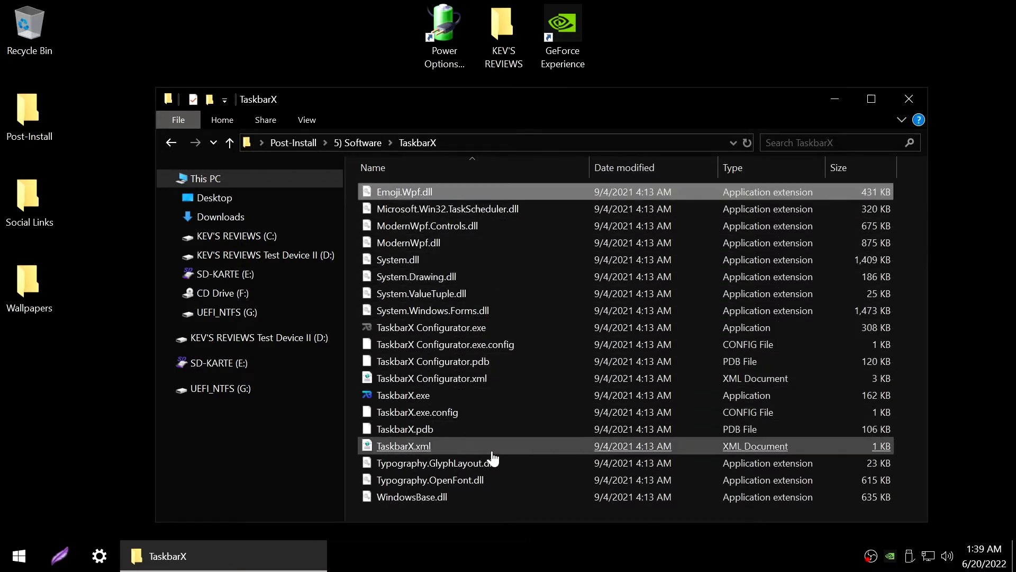
left_click(171, 142)
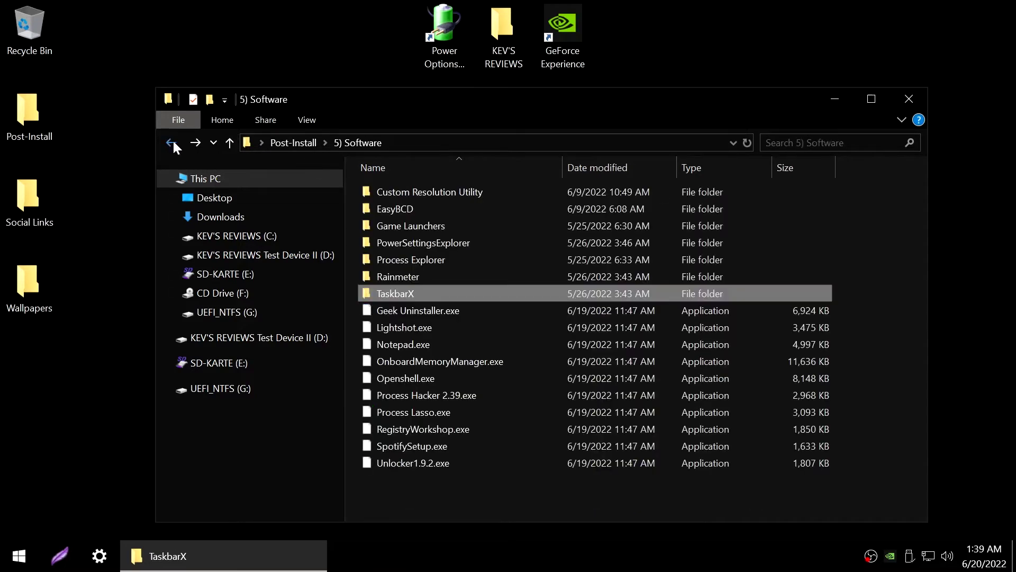
left_click(170, 143)
Step: Open the Benchmark folder and examine its OCAT and Liblava subfolders
double_click(408, 276)
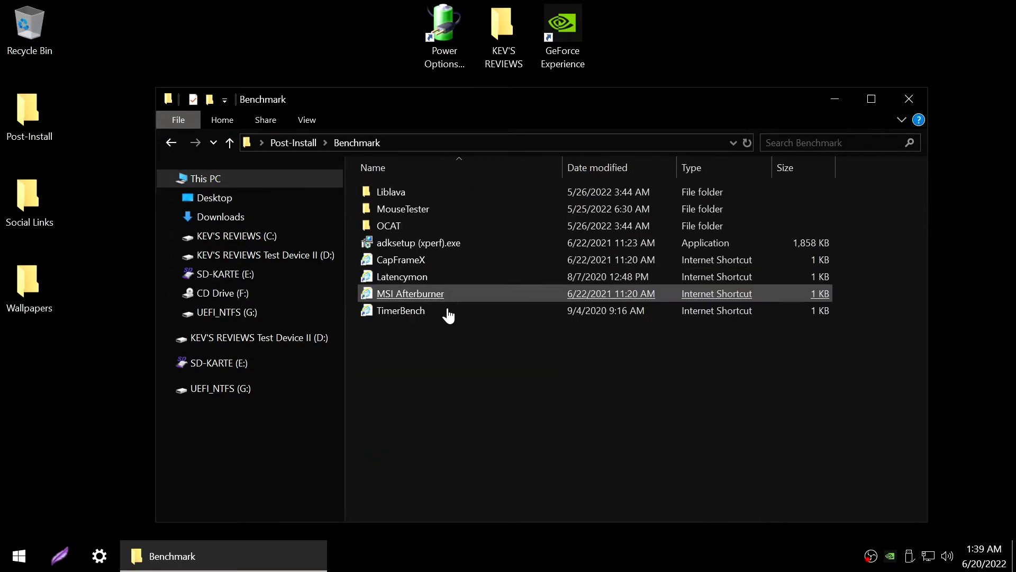
double_click(479, 227)
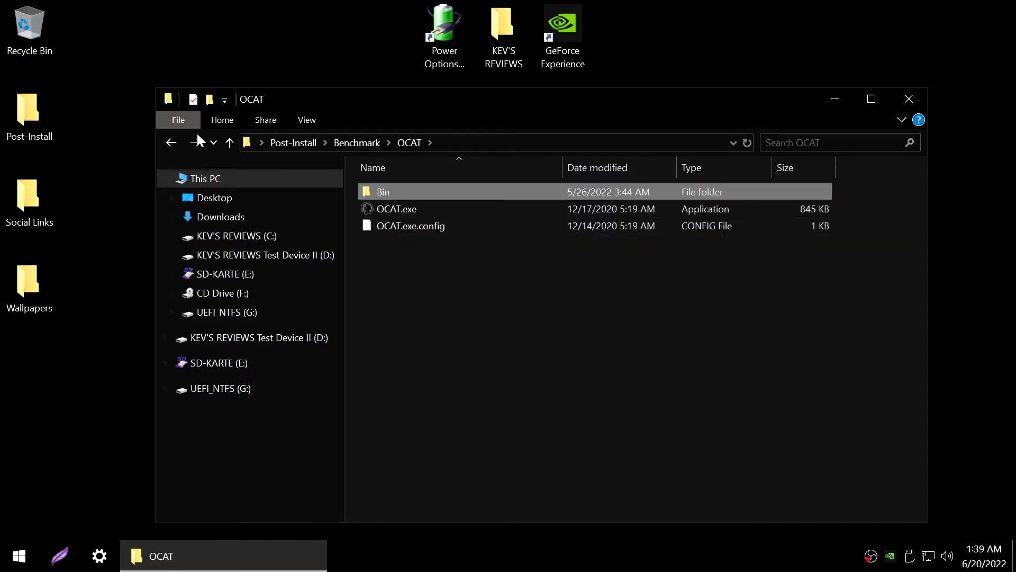
left_click(174, 144)
left_click(399, 191)
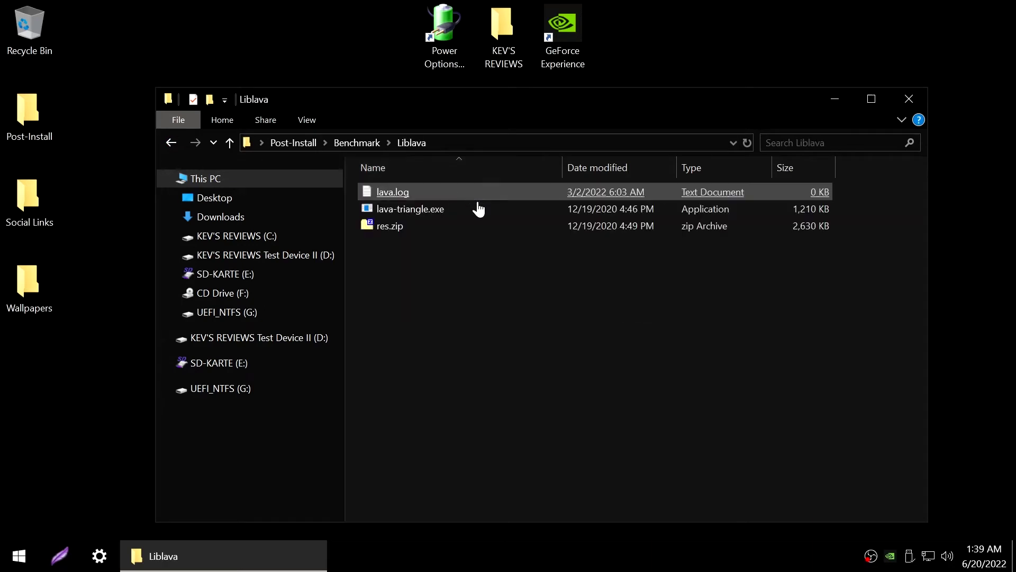
Step: Leave the Liblava folder, examine the shortcuts and Device Clean-up subfolder in Cleanup, and return to Post-Install
left_click(466, 228)
left_click(172, 143)
left_click(174, 144)
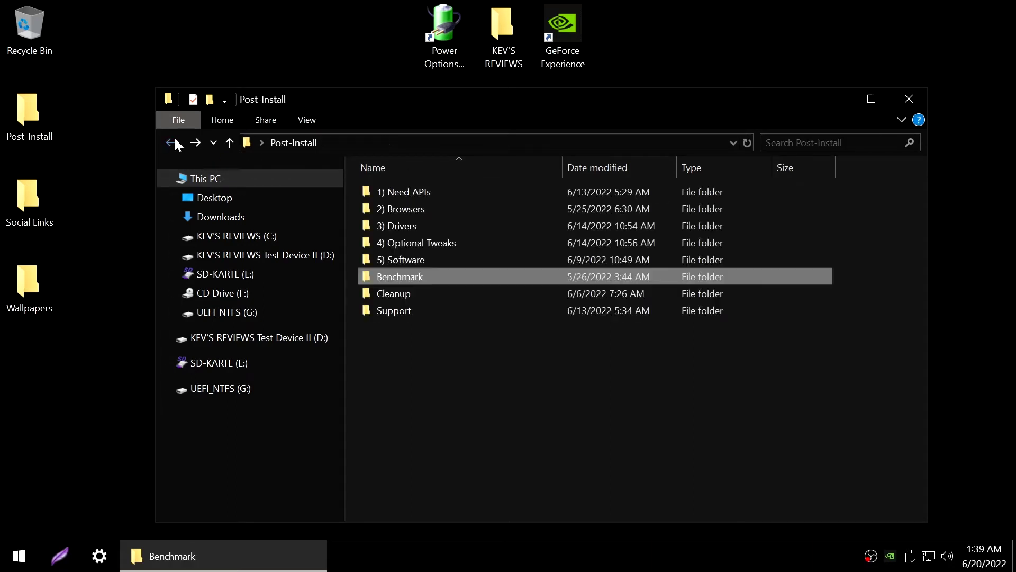
double_click(411, 293)
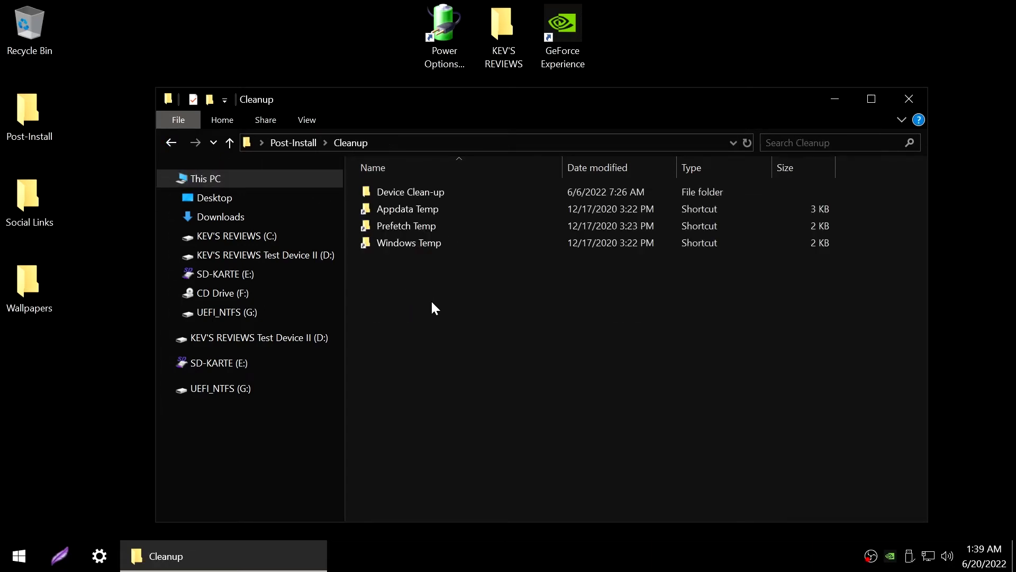
left_click(449, 224)
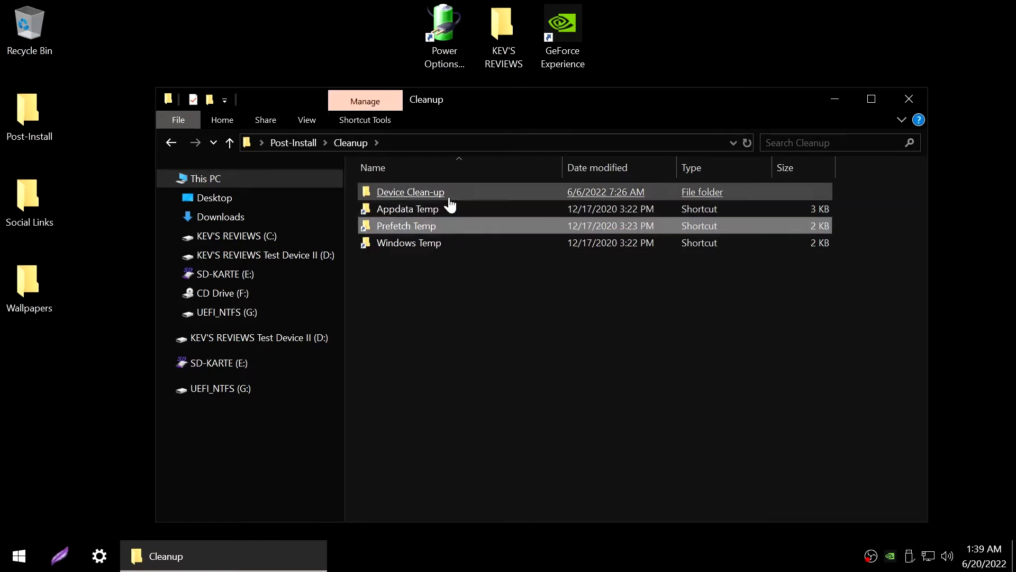
left_click(448, 192)
left_click(171, 143)
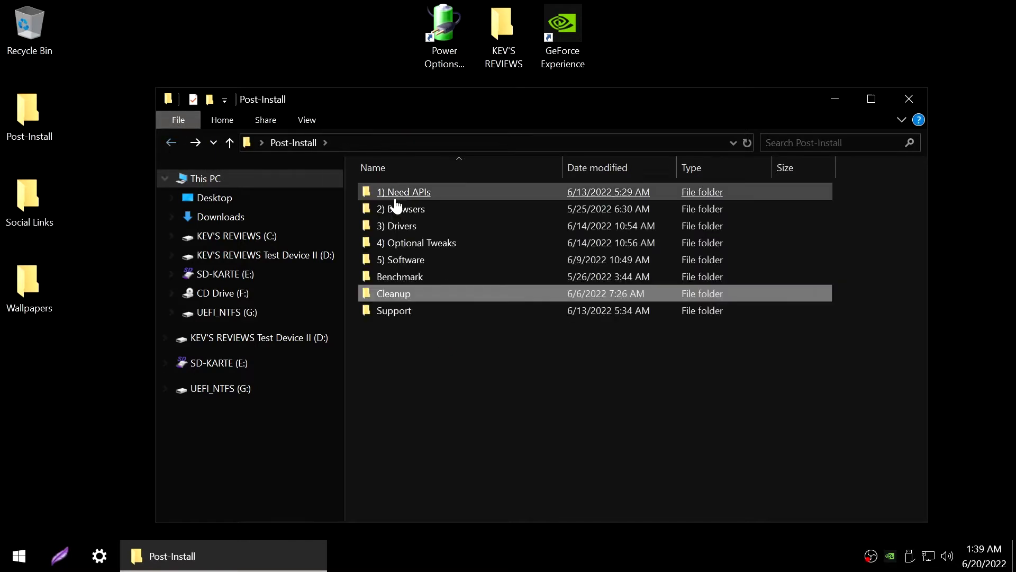
Step: Examine the Support folder's subfolders and context-menu removal registry files, return to Post-Install and close the window
double_click(415, 311)
left_click(423, 313)
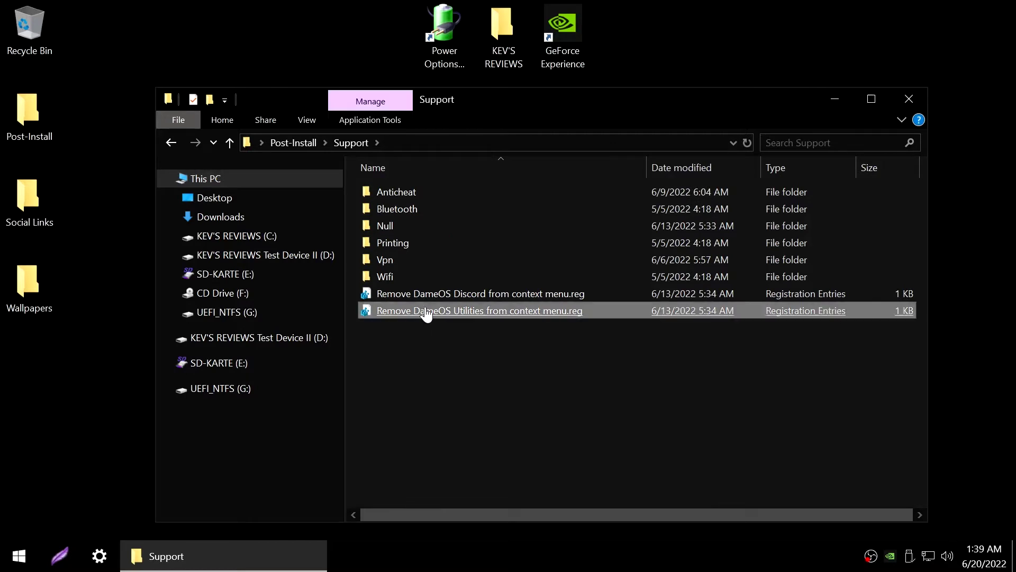
left_click(424, 294)
left_click(423, 242)
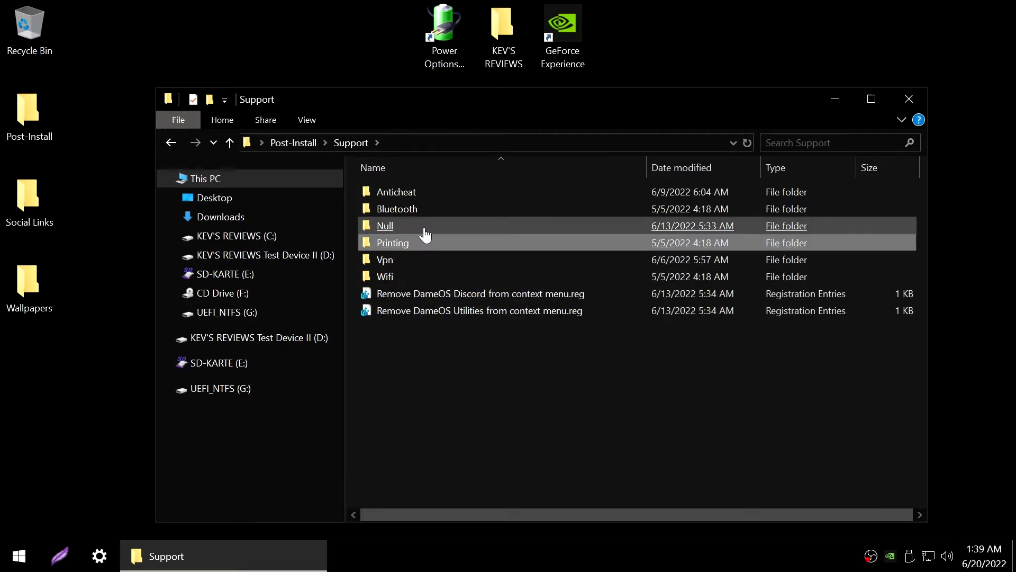
left_click(427, 226)
left_click(434, 209)
left_click(463, 194)
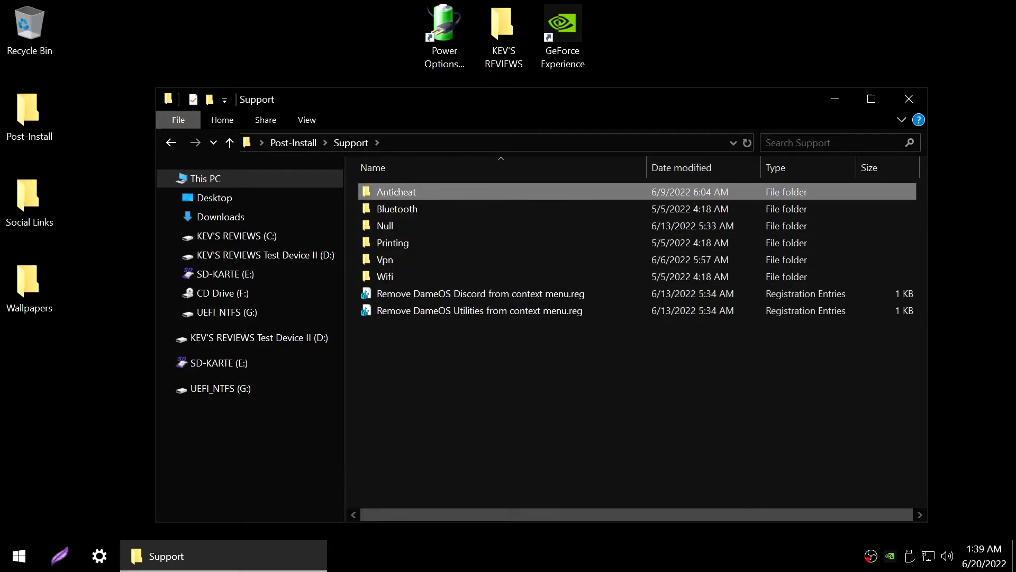
left_click(172, 144)
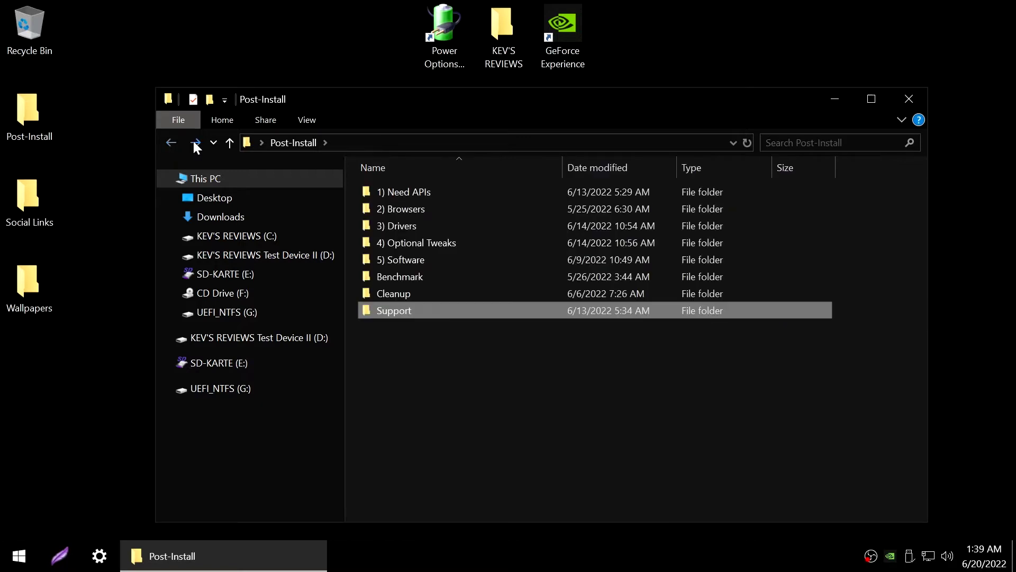
left_click(454, 377)
left_click(904, 98)
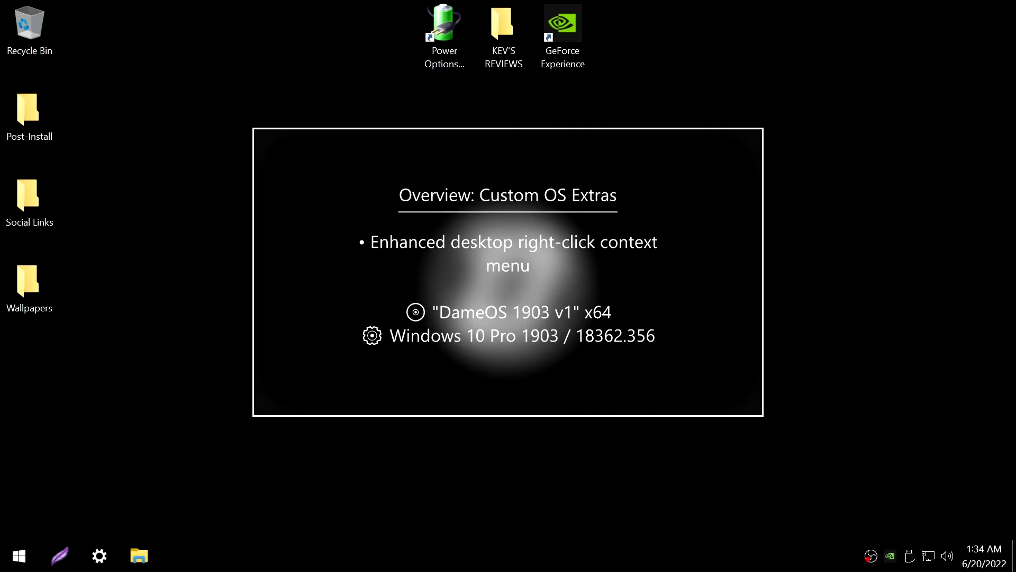
Step: Examine the desktop context menu, including its Sort by and DameOS Utilities submenus, and dismiss it
right_click(656, 214)
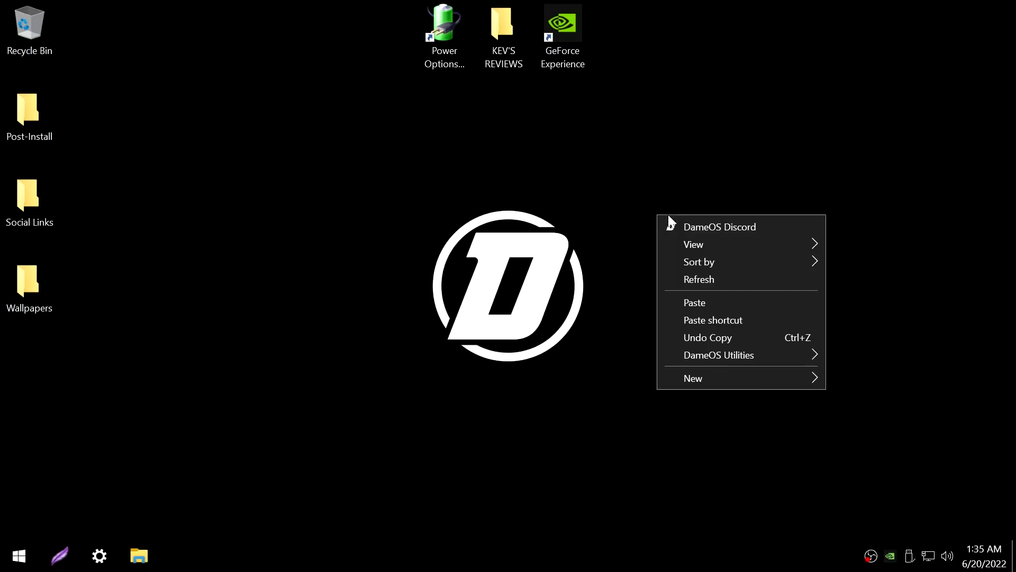
mouse_move(728, 261)
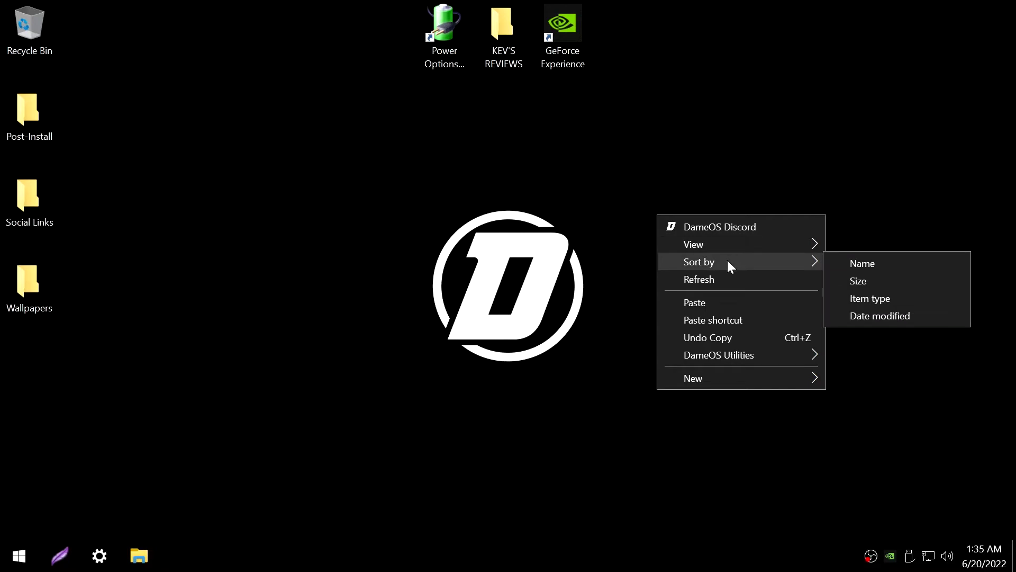
mouse_move(715, 353)
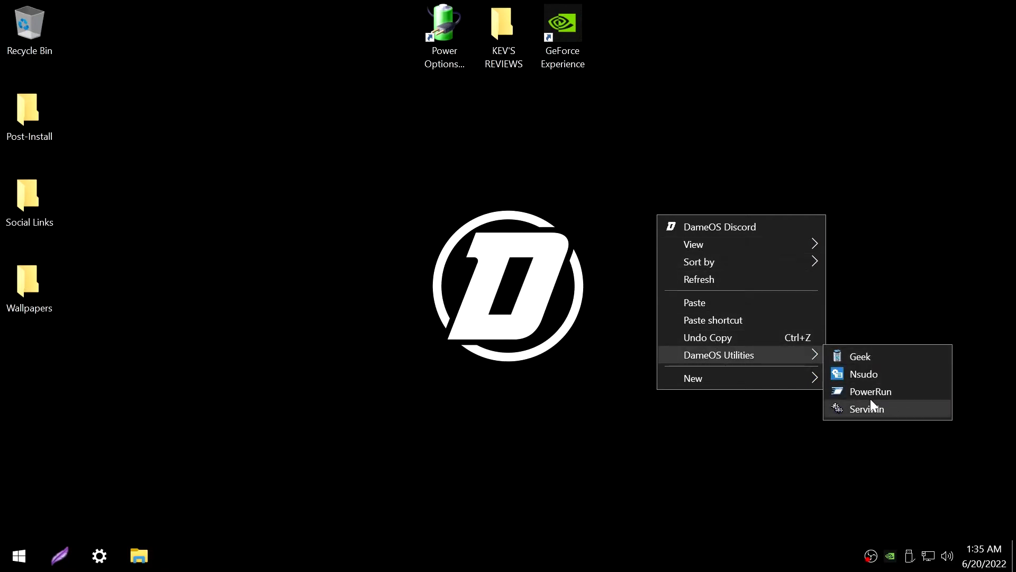
mouse_move(763, 375)
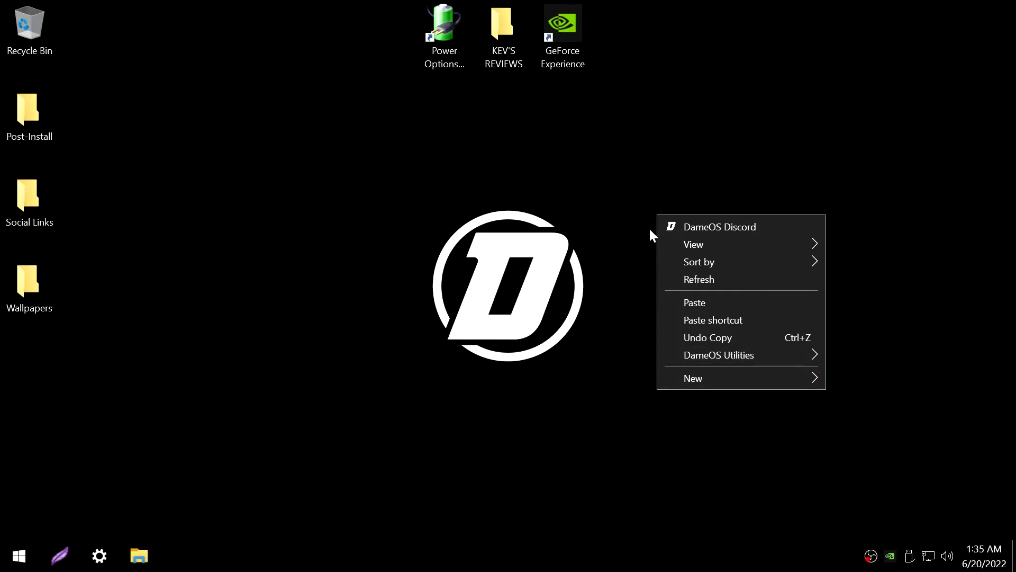
left_click(630, 203)
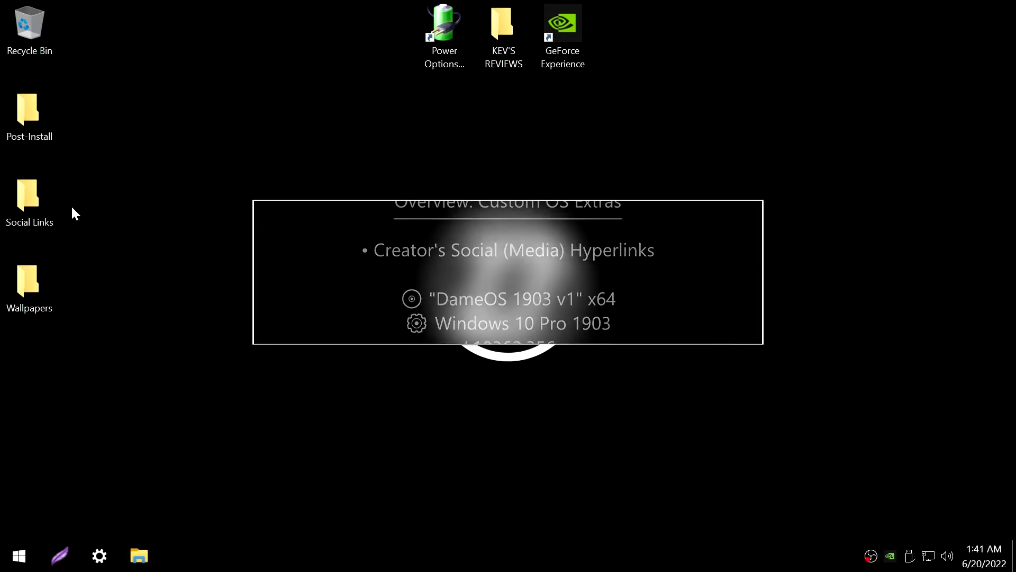
Step: Open the creator's GitHub shortcut from Social Links, review the profile page, and close the browser and folder
double_click(19, 210)
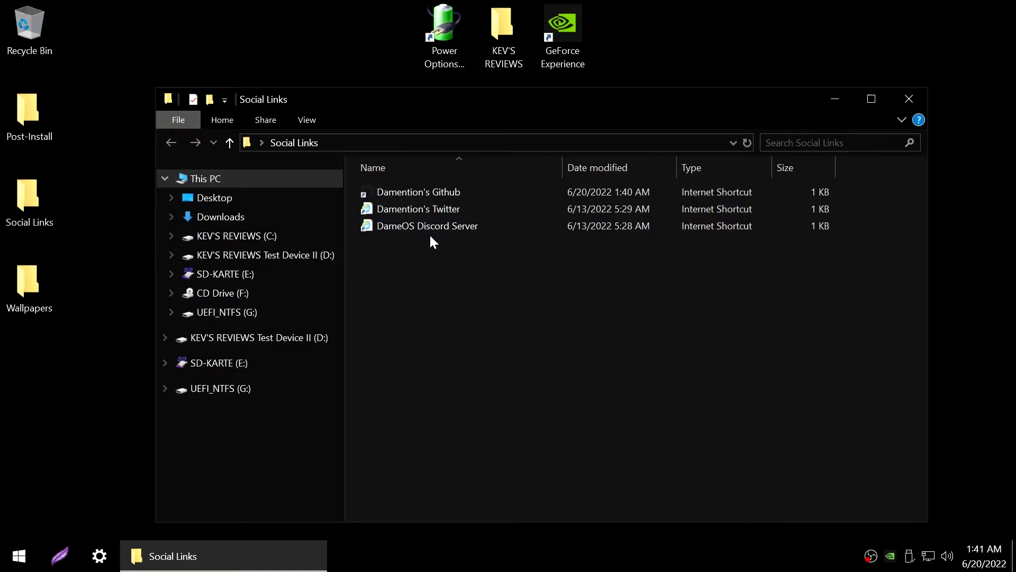
left_click(492, 200)
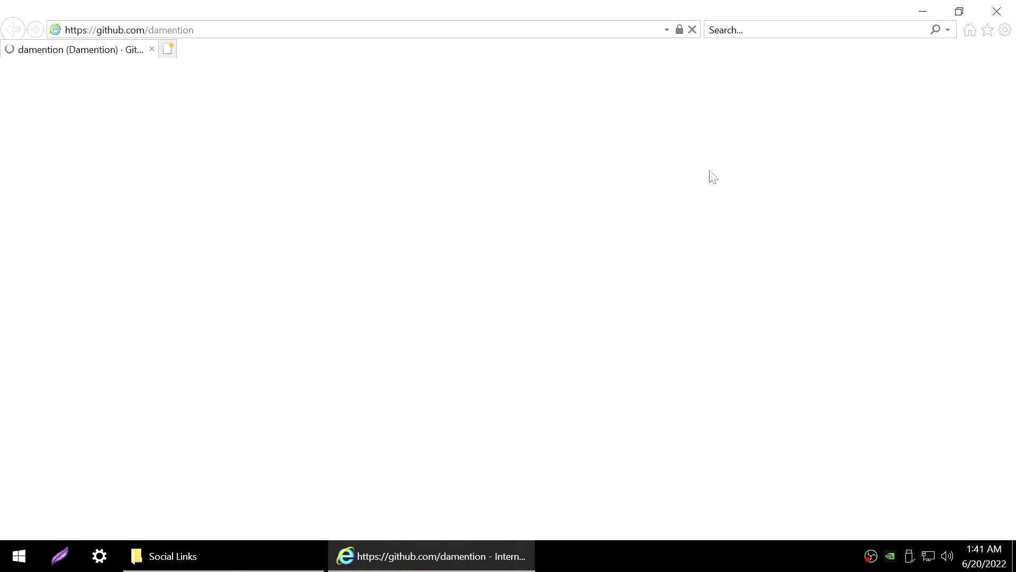
scroll(924, 168, "down", 8)
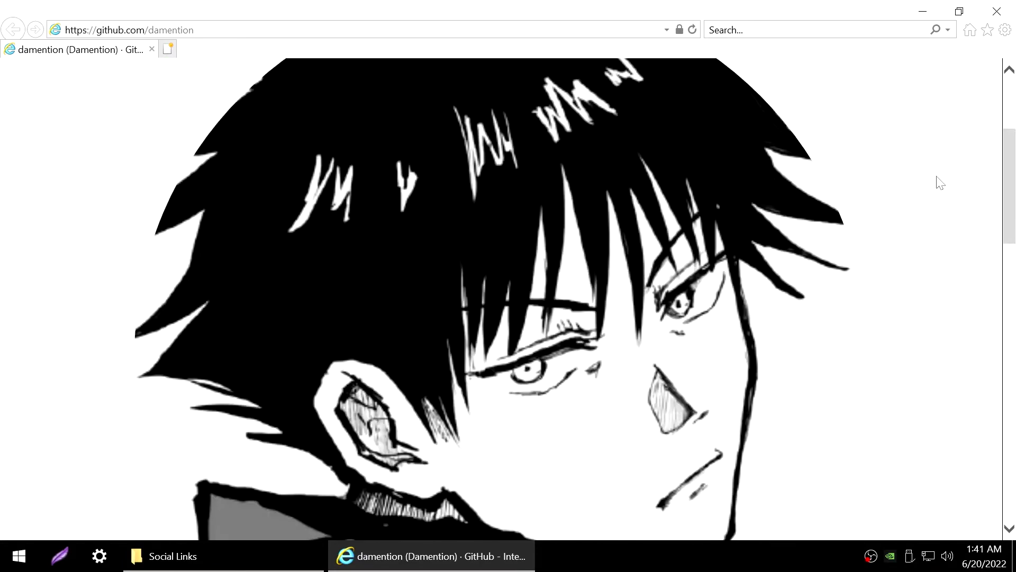
scroll(940, 183, "down", 3)
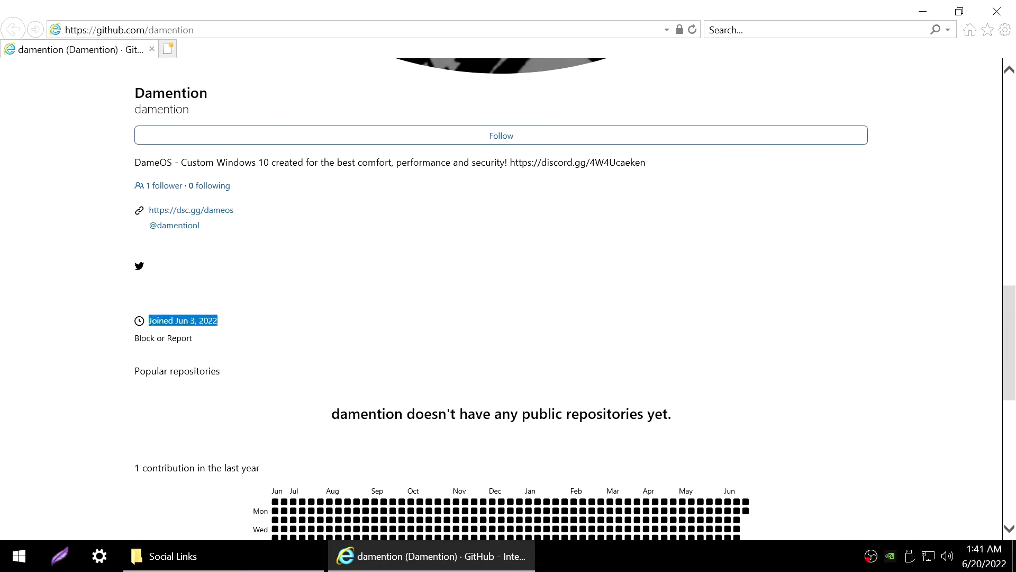
scroll(759, 318, "down", 10)
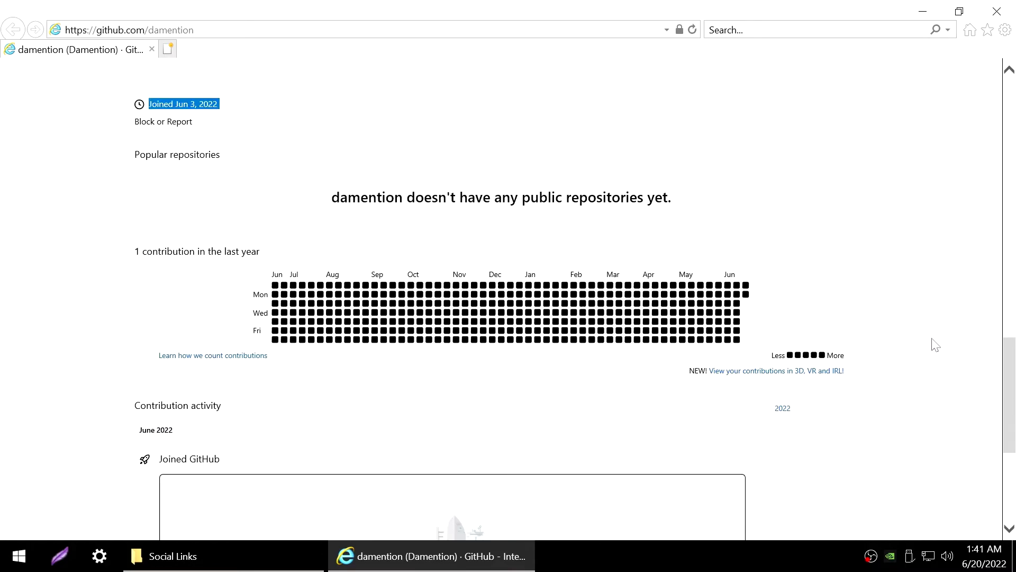
scroll(969, 366, "up", 20)
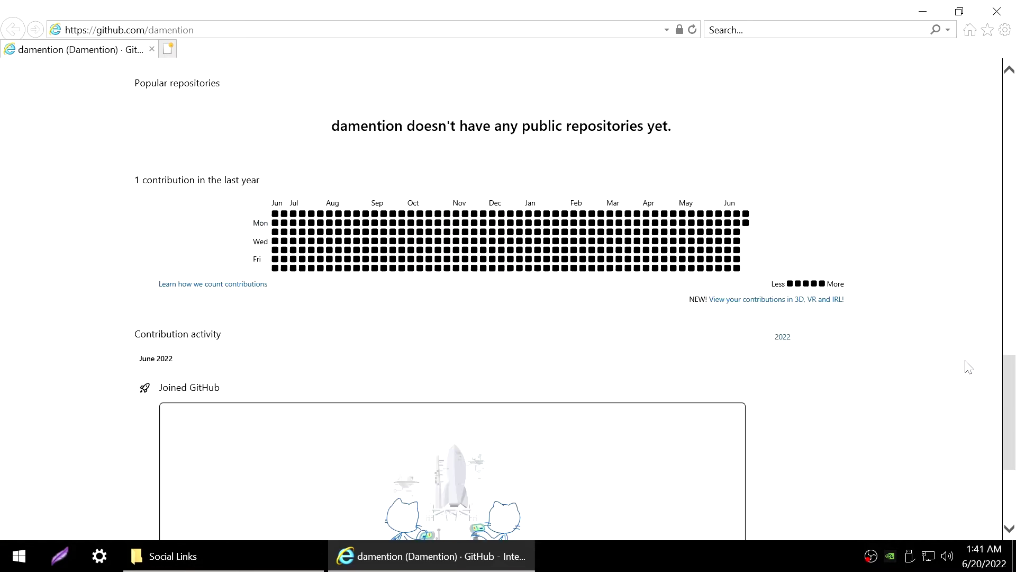
scroll(969, 367, "up", 2)
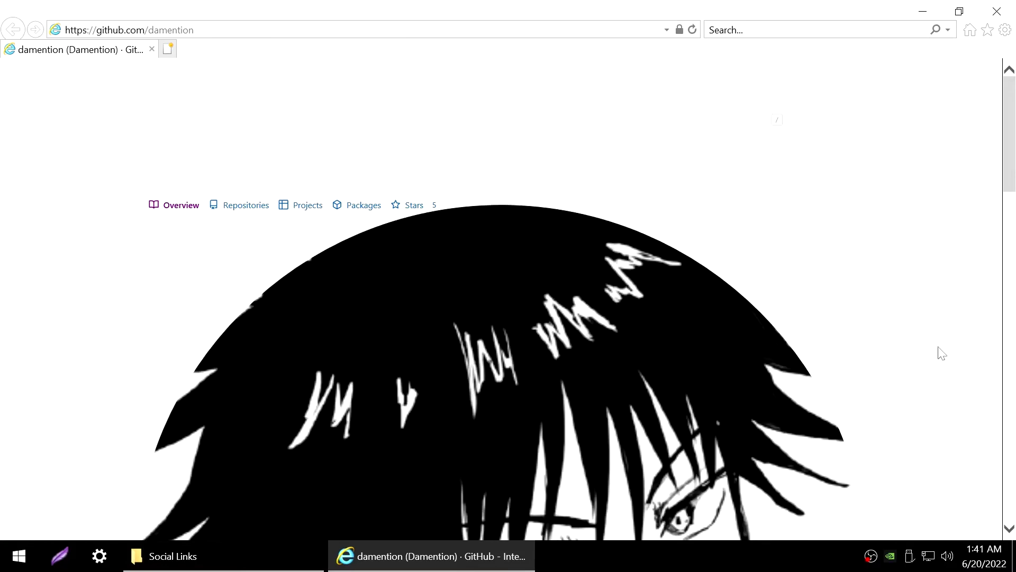
left_click(997, 11)
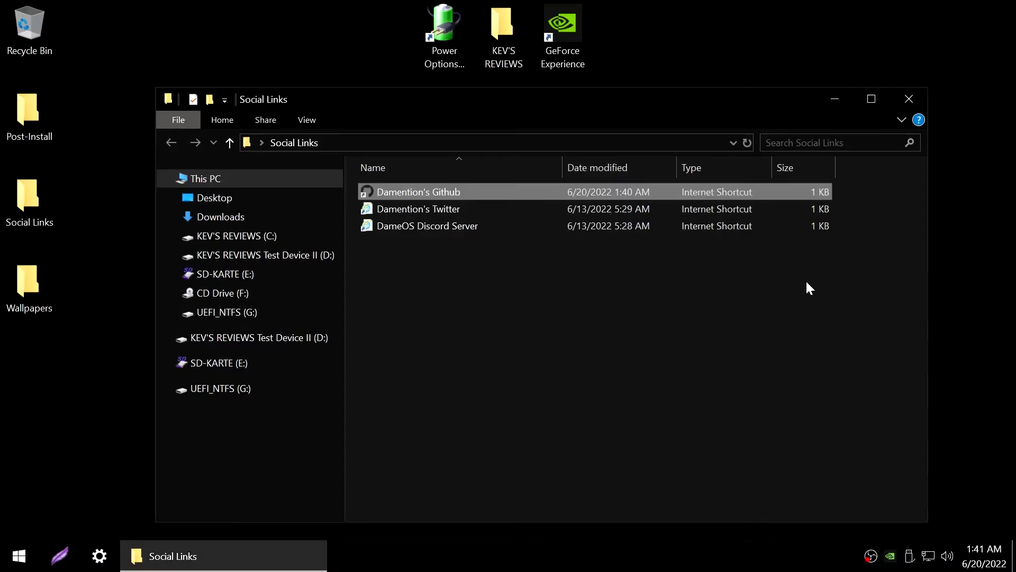
left_click(907, 98)
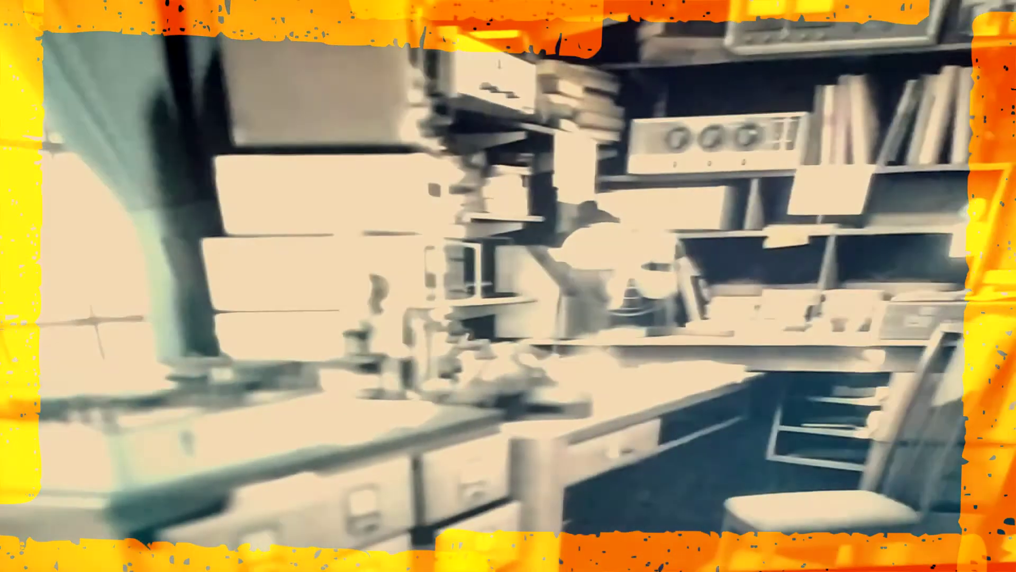
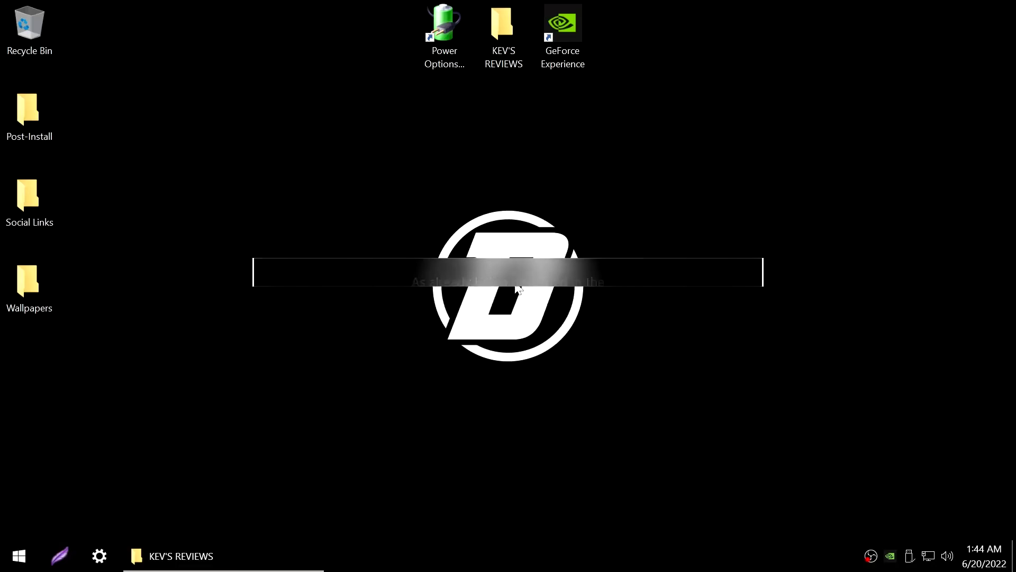
Step: In the Gaming settings, turn on Game bar recording and enable opening Game bar with the controller button
left_click(103, 561)
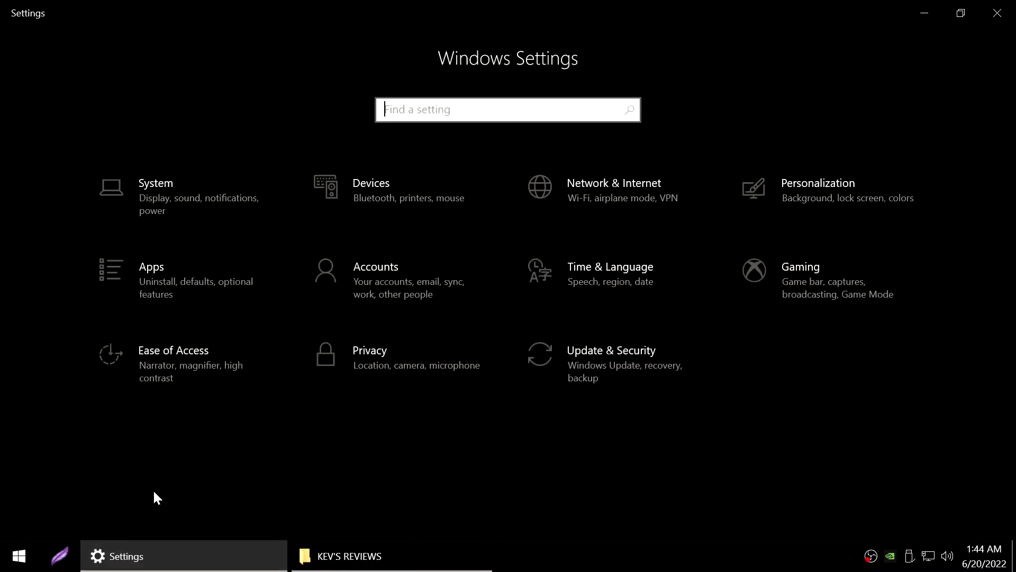
left_click(830, 291)
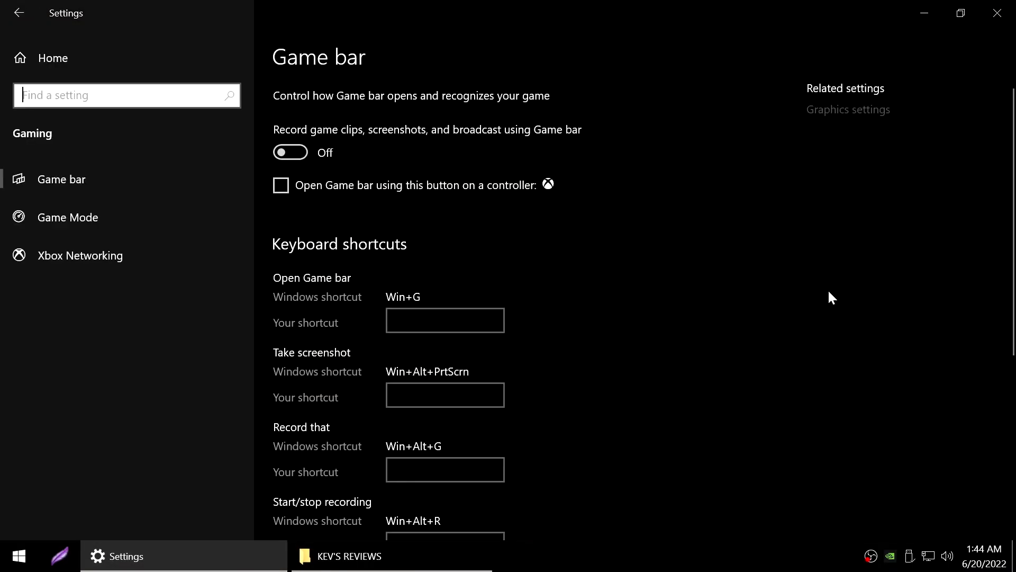
left_click(290, 153)
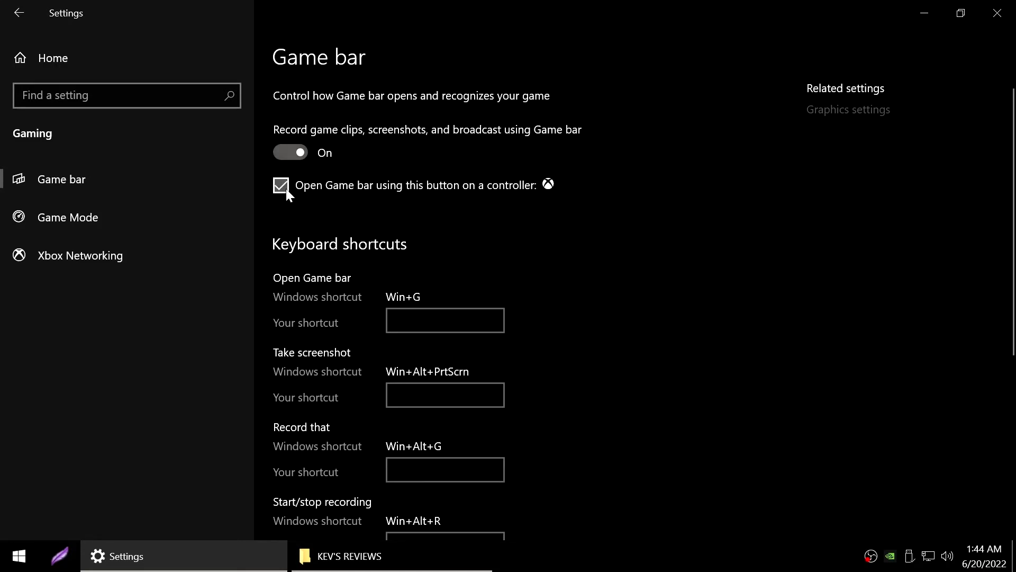
Step: Test the custom shortcut fields for Open Game bar, Take screenshot and Record that, leaving them empty
scroll(492, 254, "down", 2)
left_click(445, 239)
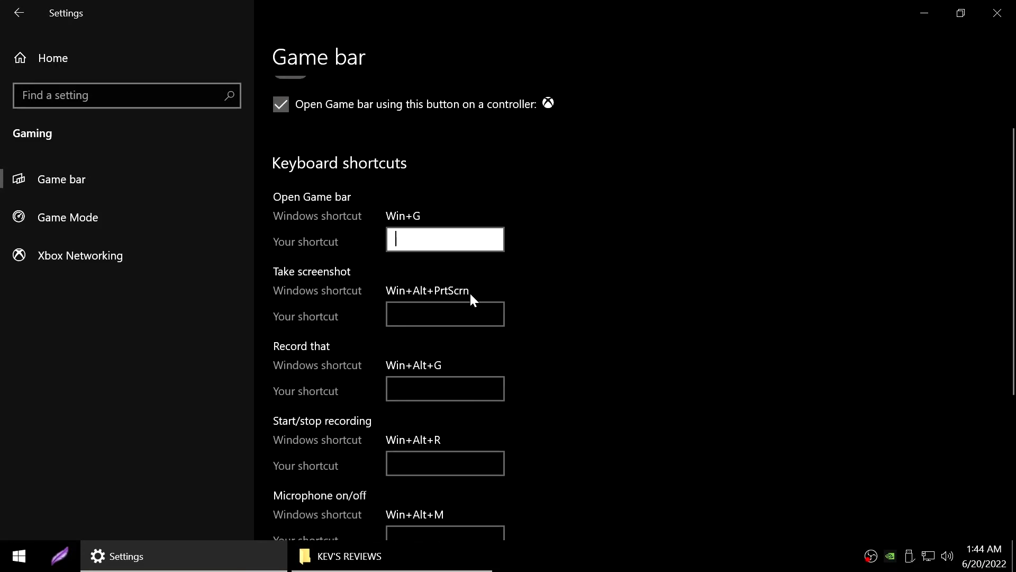
left_click(470, 314)
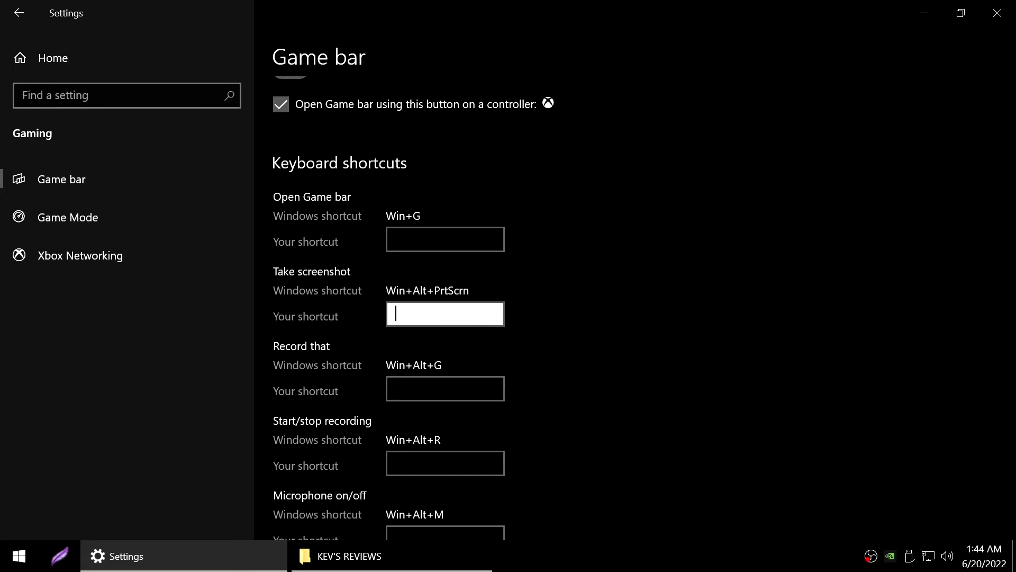
left_click(493, 313)
left_click(553, 339)
left_click(450, 314)
key("BackSpace")
left_click(493, 314)
left_click(445, 389)
type("e€€€")
key("ctrl+a")
type("pp")
key("BackSpace")
key("BackSpace")
key("BackSpace")
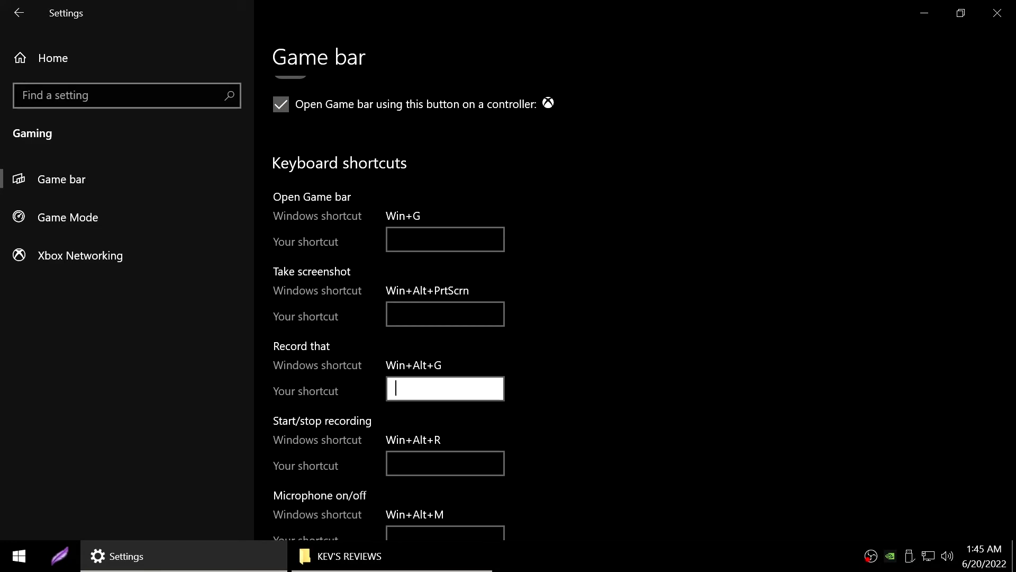
Step: Try a custom shortcut for Start/stop recording, clear it, and check the microphone and broadcast shortcut fields
key("Tab")
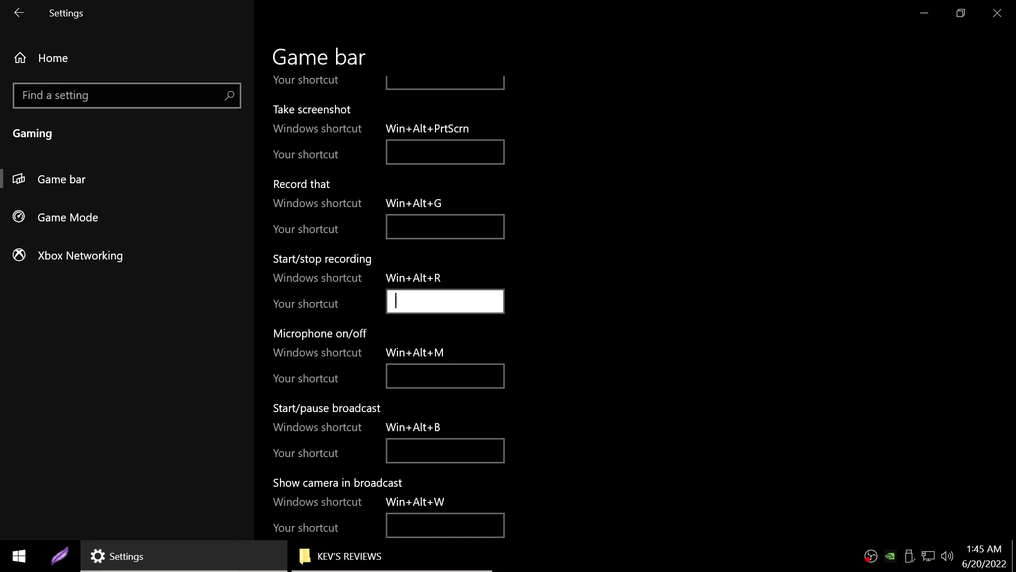
type("y")
key("ctrl+a")
type("45")
key("ctrl+a")
key("BackSpace")
key("Tab")
scroll(635, 307, "down", 2)
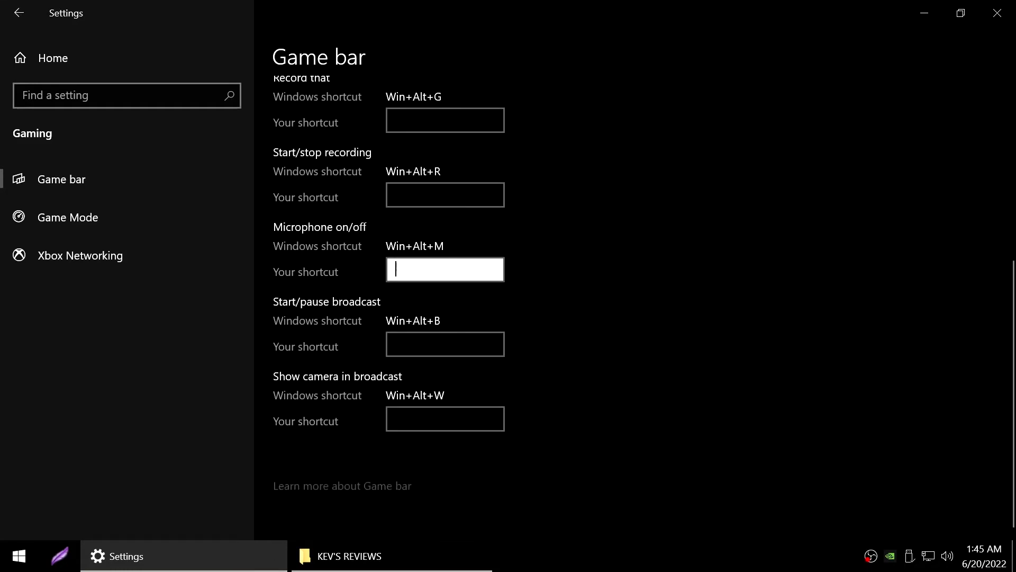
key("Tab")
left_click(445, 419)
scroll(537, 369, "up", 5)
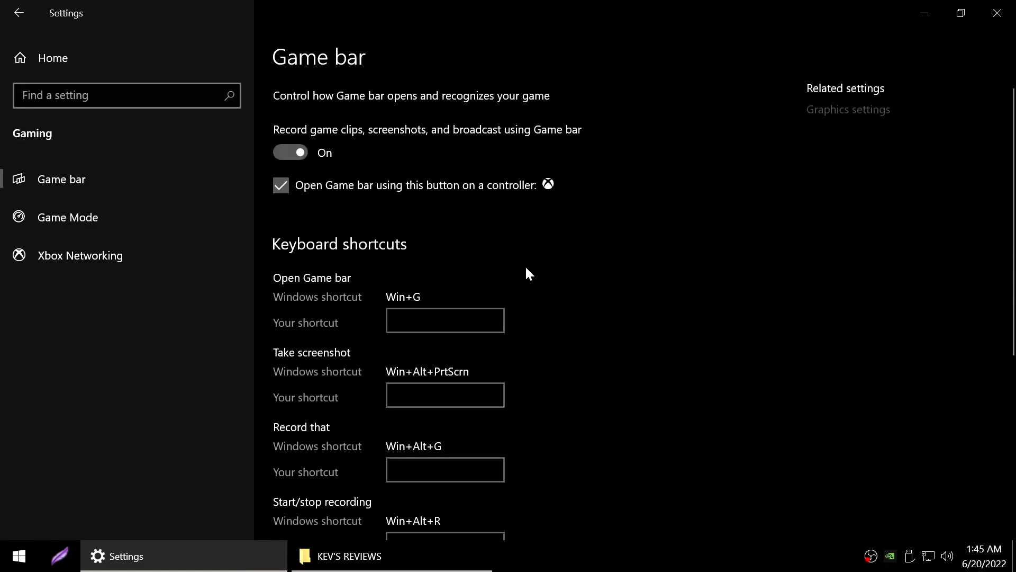
Step: Switch Game Mode on and open the Xbox Networking page
left_click(118, 215)
left_click(298, 154)
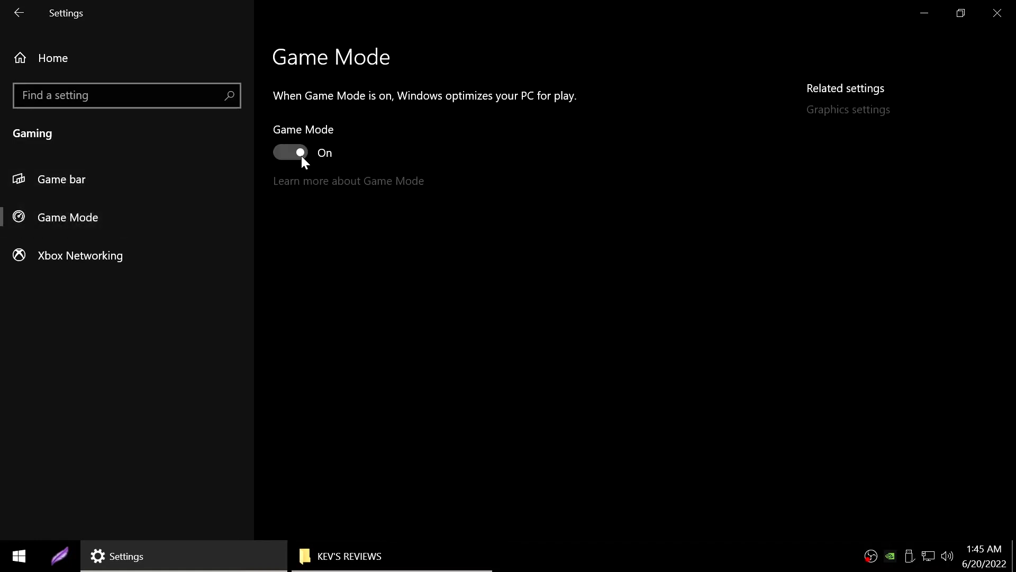
left_click(117, 255)
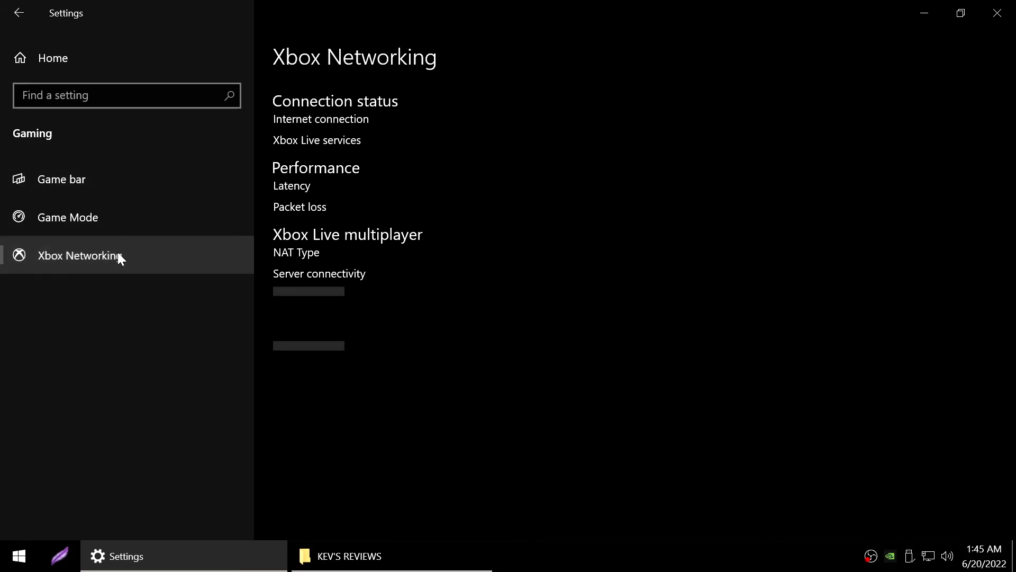
Step: On the Game bar page, turn recording on, enable the controller button option, and check the Record that custom shortcut field
left_click(105, 188)
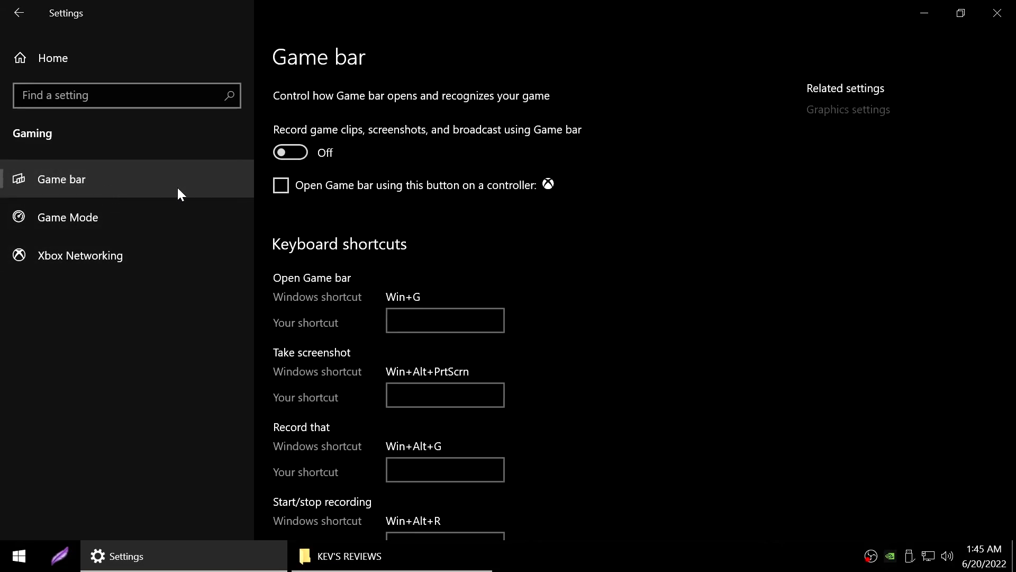
left_click(292, 152)
left_click(281, 185)
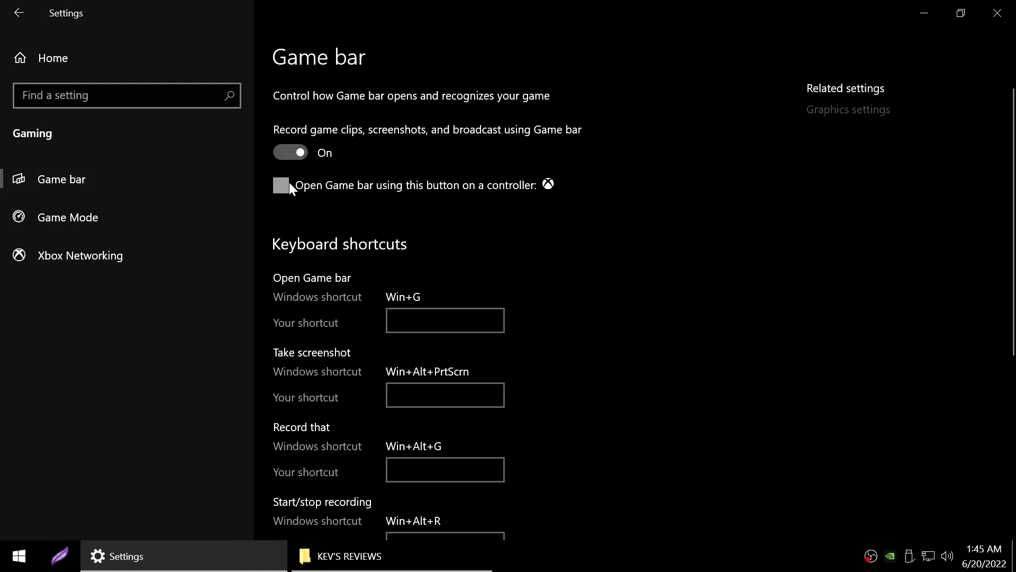
scroll(455, 281, "down", 3)
left_click(450, 313)
scroll(450, 313, "down", 3)
left_click(450, 308)
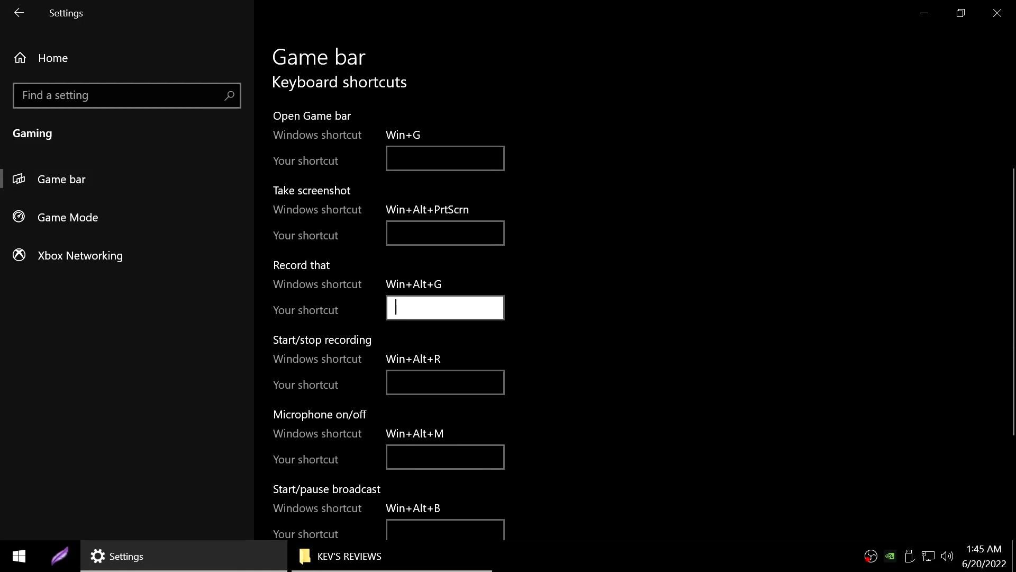
Step: Switch Game Mode on, then visit Xbox Networking and return to Game bar to recheck its settings
left_click(139, 221)
left_click(300, 153)
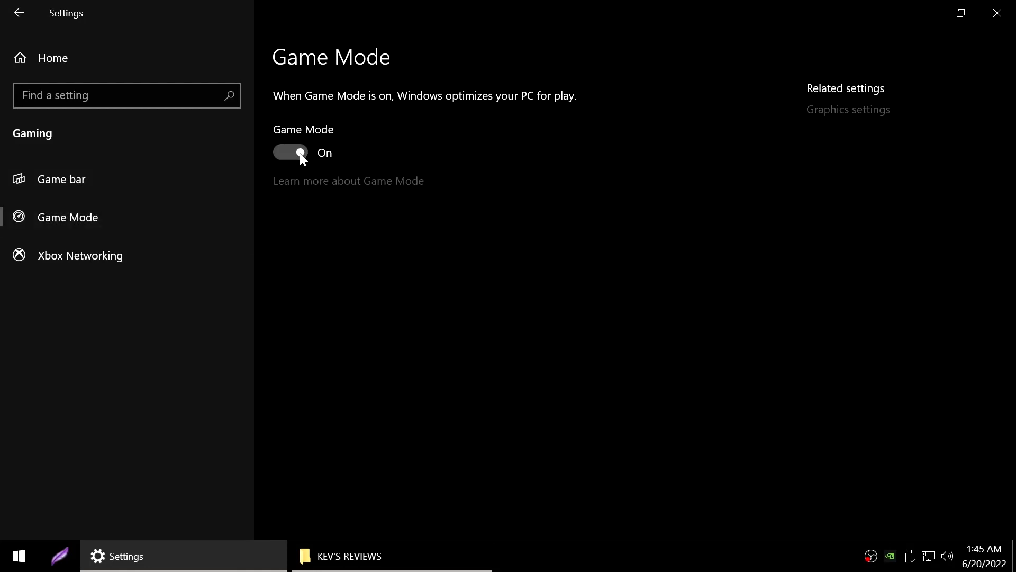
left_click(115, 254)
left_click(88, 185)
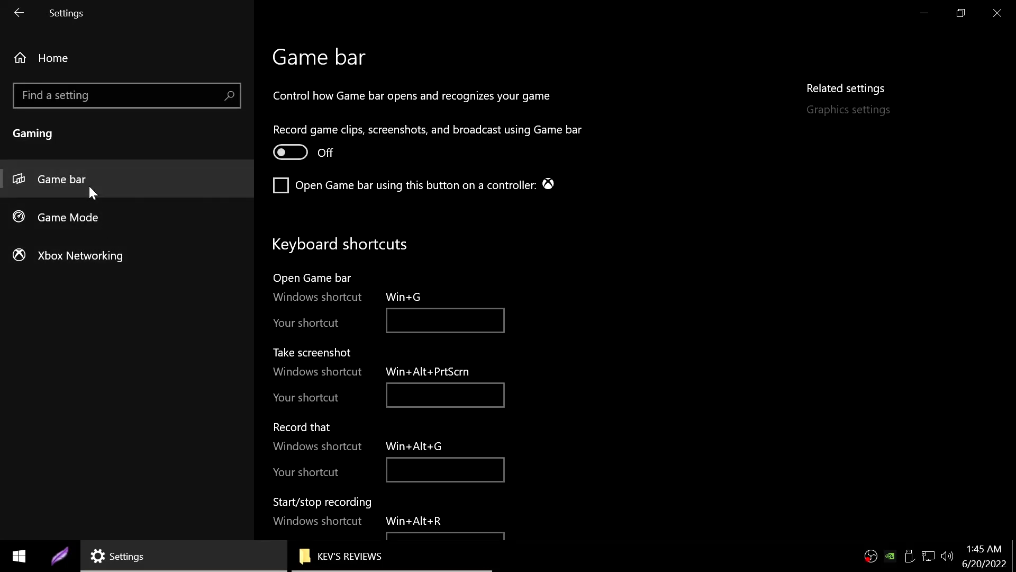
Step: Alternate between the Game Mode and Game bar pages to check whether their switches persist, turning Game bar recording on again
left_click(116, 221)
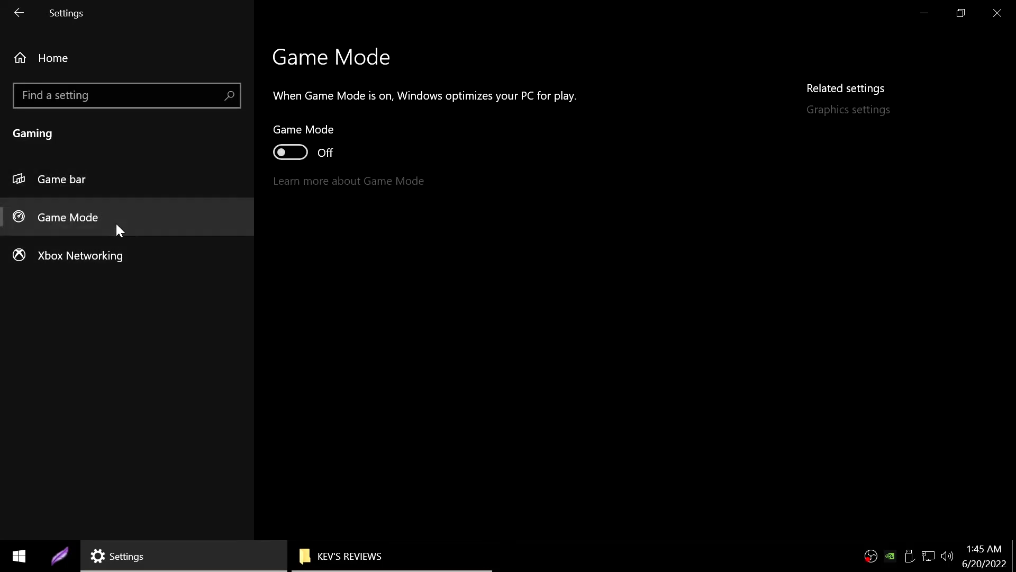
left_click(116, 191)
left_click(122, 215)
left_click(123, 179)
left_click(127, 221)
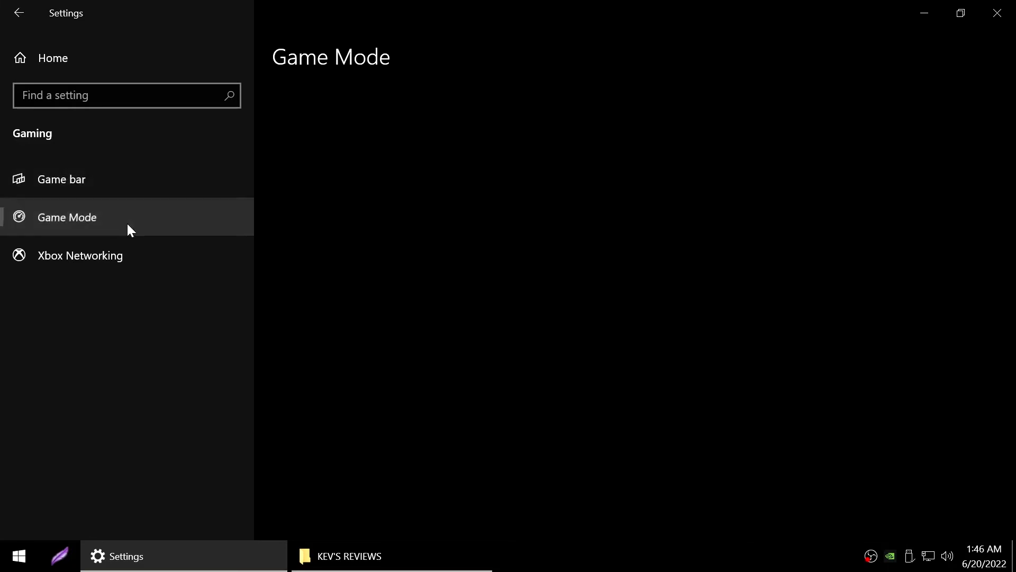
left_click(159, 181)
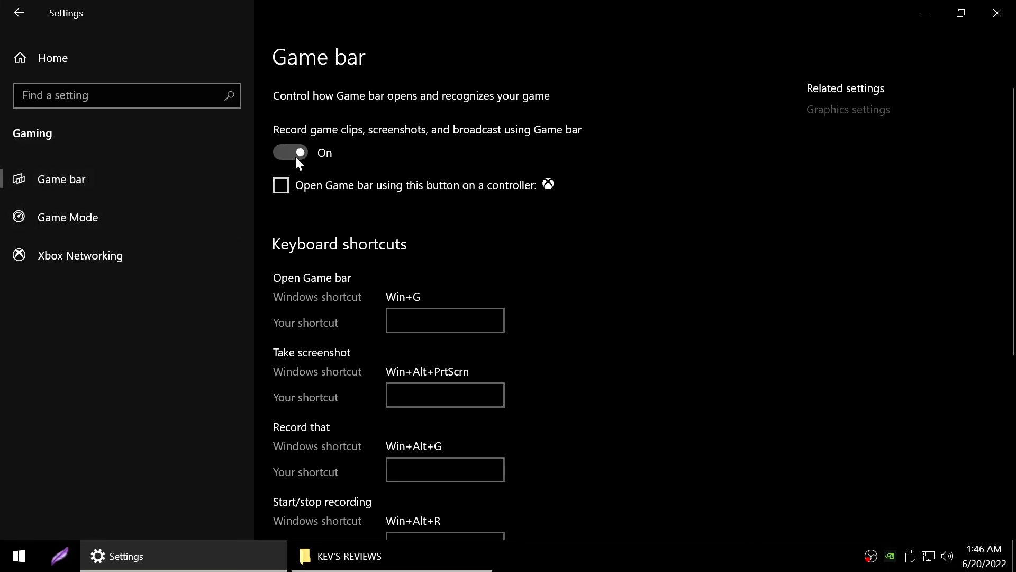
left_click(175, 219)
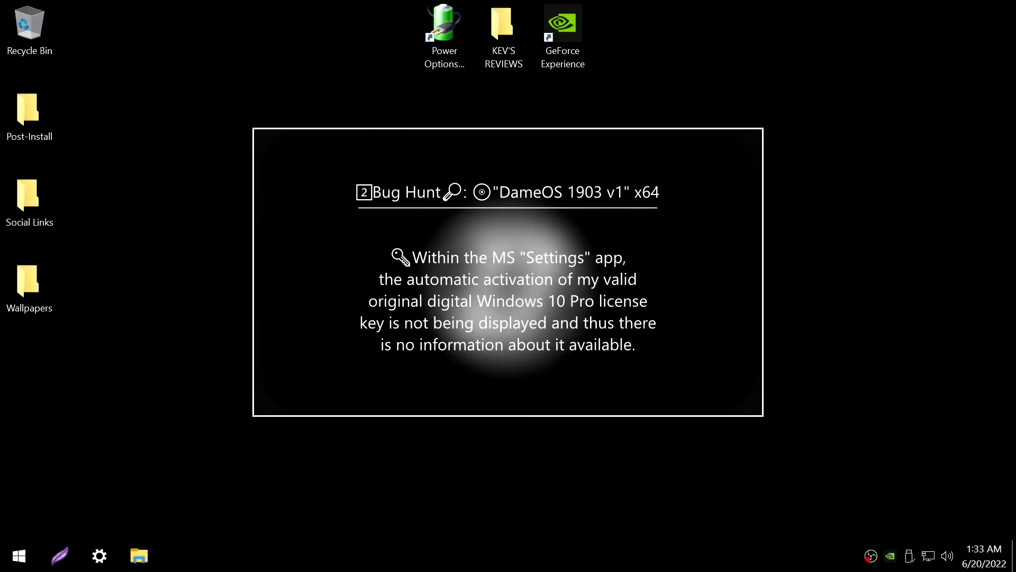
Step: In the Update & Security settings, examine the Windows activation information and the For developers page, then close Settings
left_click(99, 556)
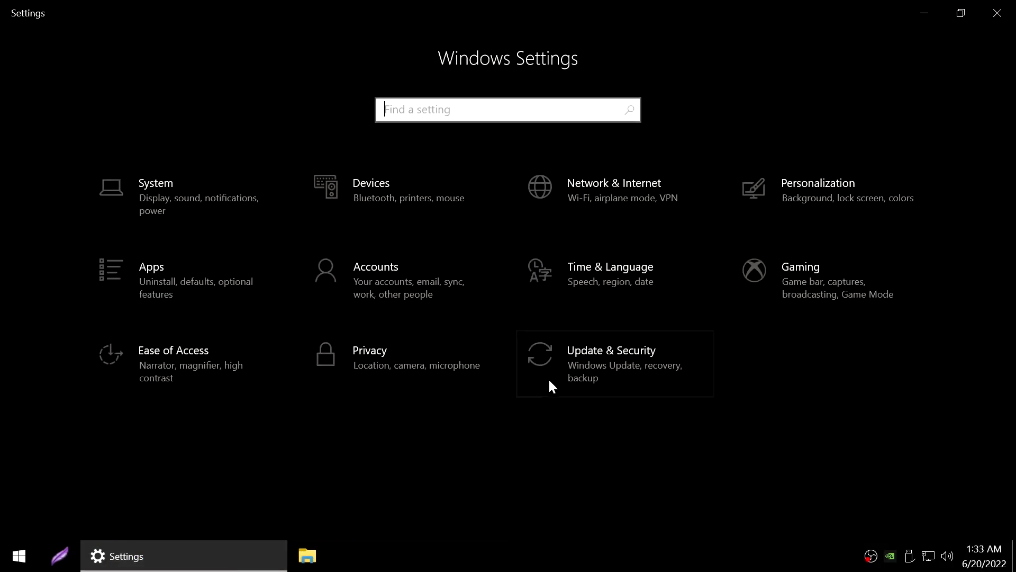
left_click(607, 342)
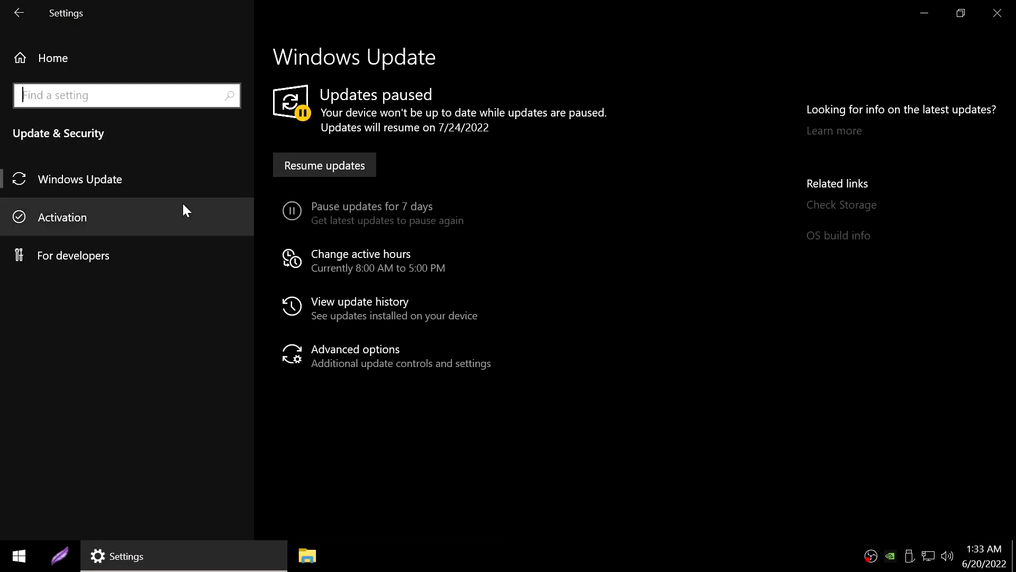
left_click(139, 212)
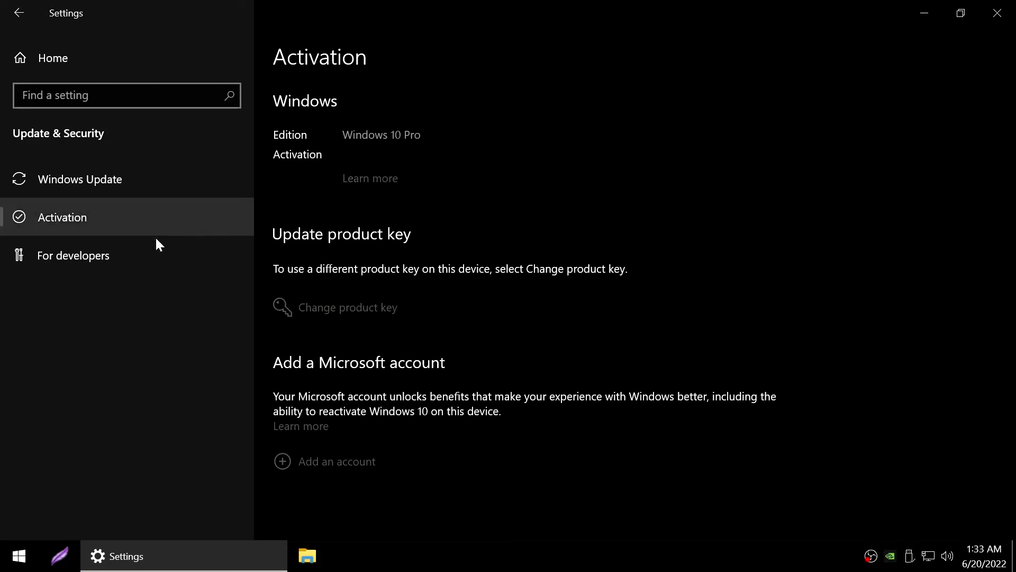
left_click(121, 252)
left_click(119, 189)
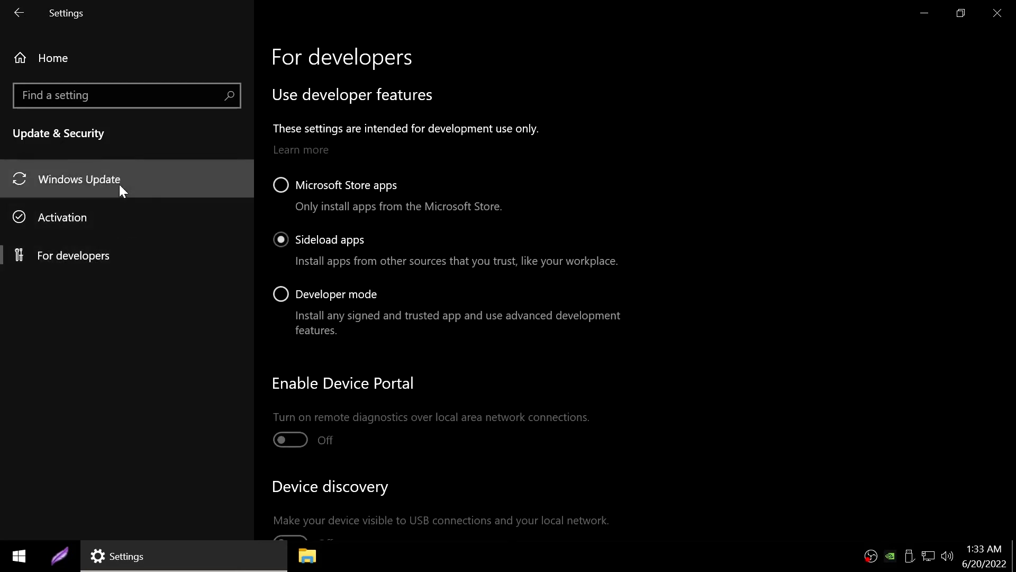
left_click(123, 218)
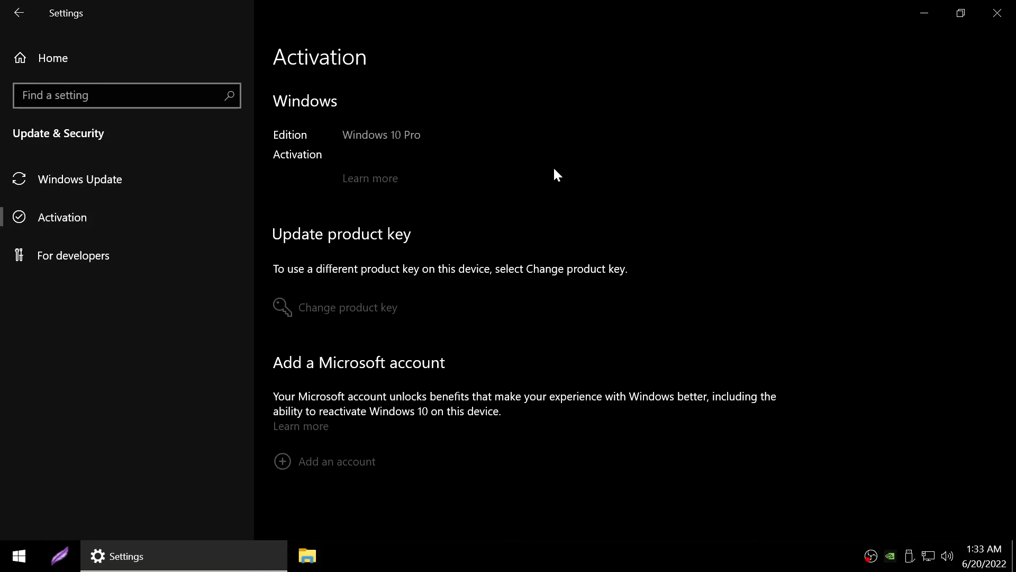
left_click(996, 15)
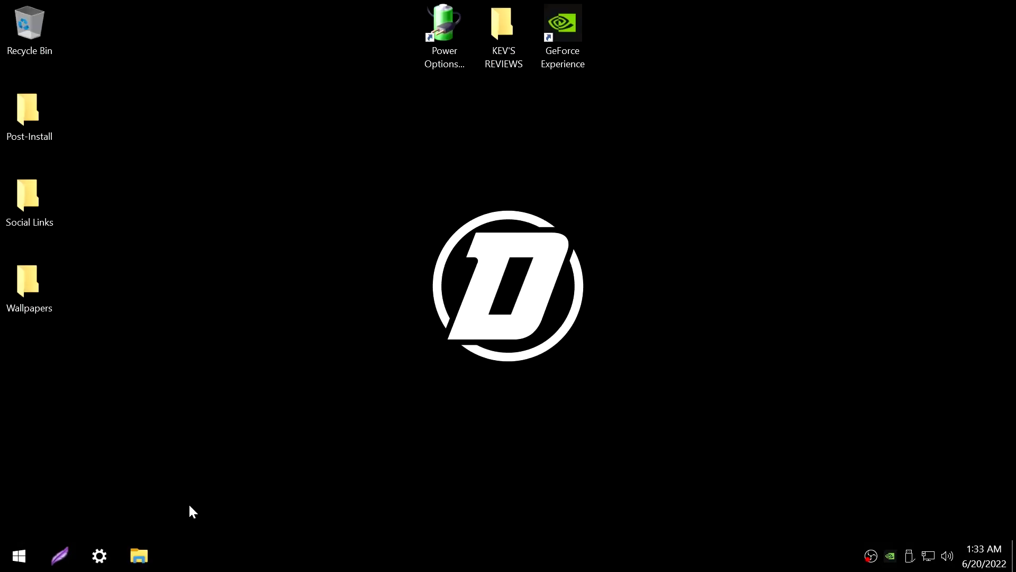
Step: Open the system properties of This PC in File Explorer, examine the system and Windows activation details, and close them
left_click(140, 555)
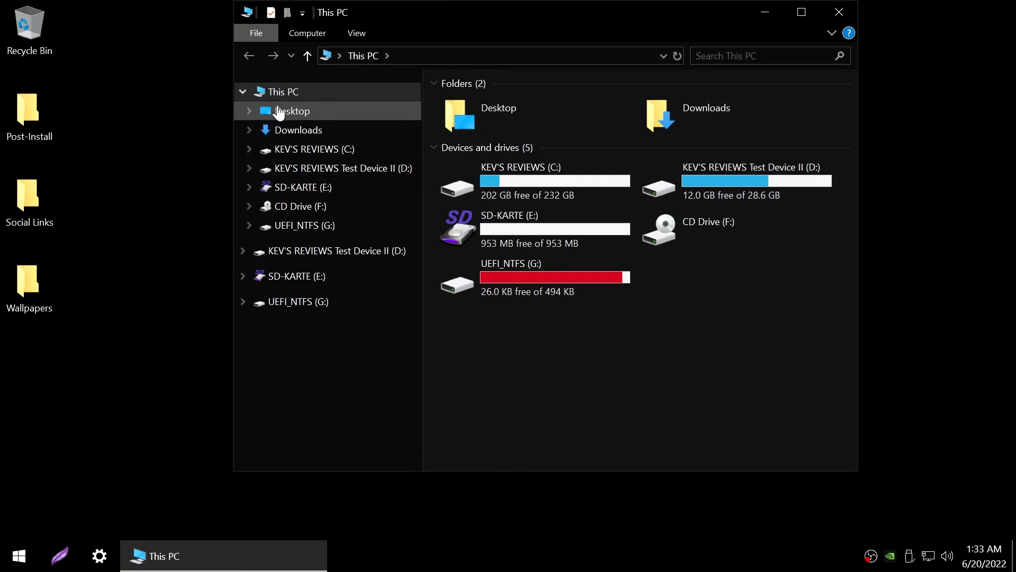
right_click(275, 91)
left_click(401, 267)
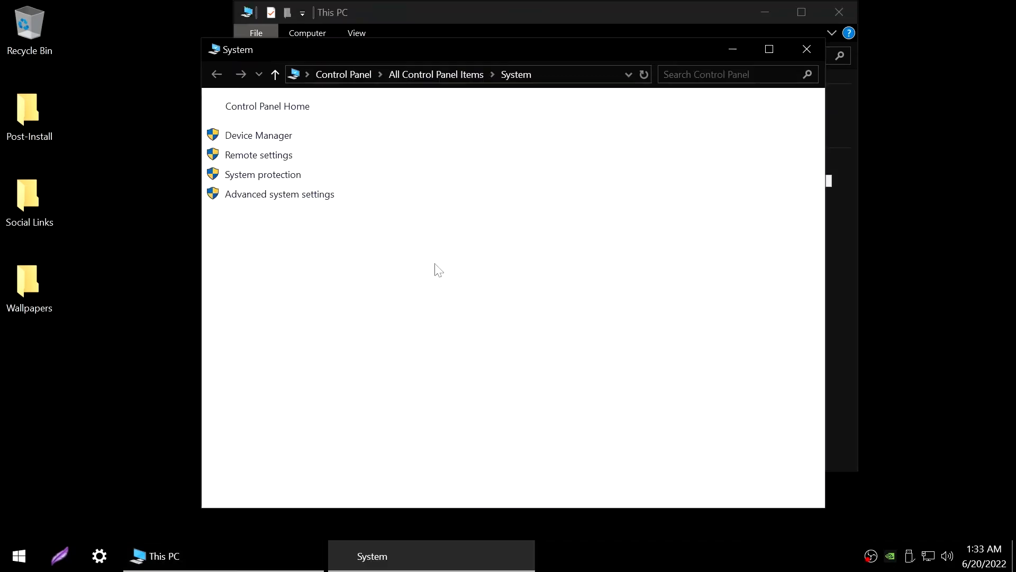
left_click_drag(815, 192, 821, 259)
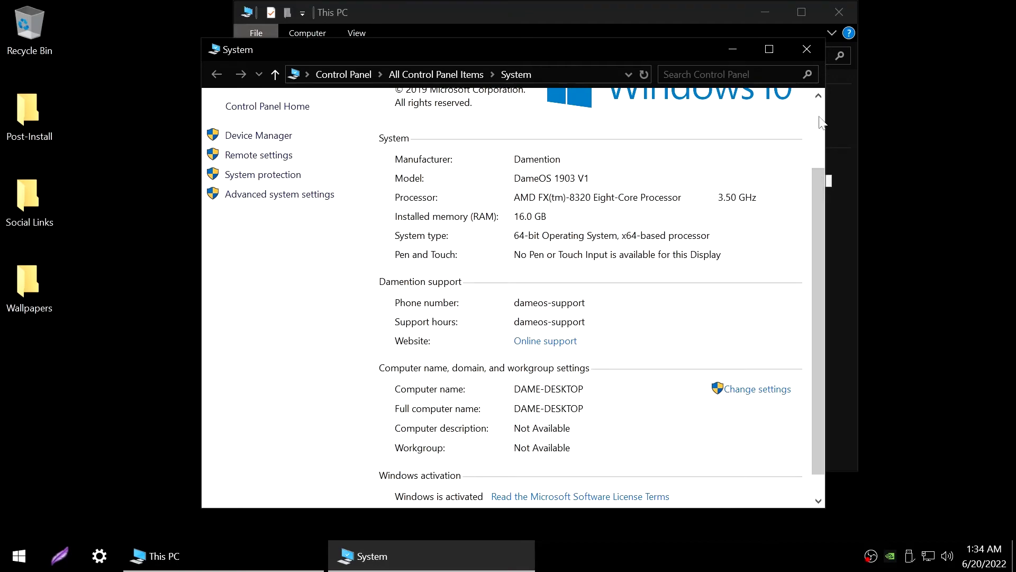
left_click(811, 44)
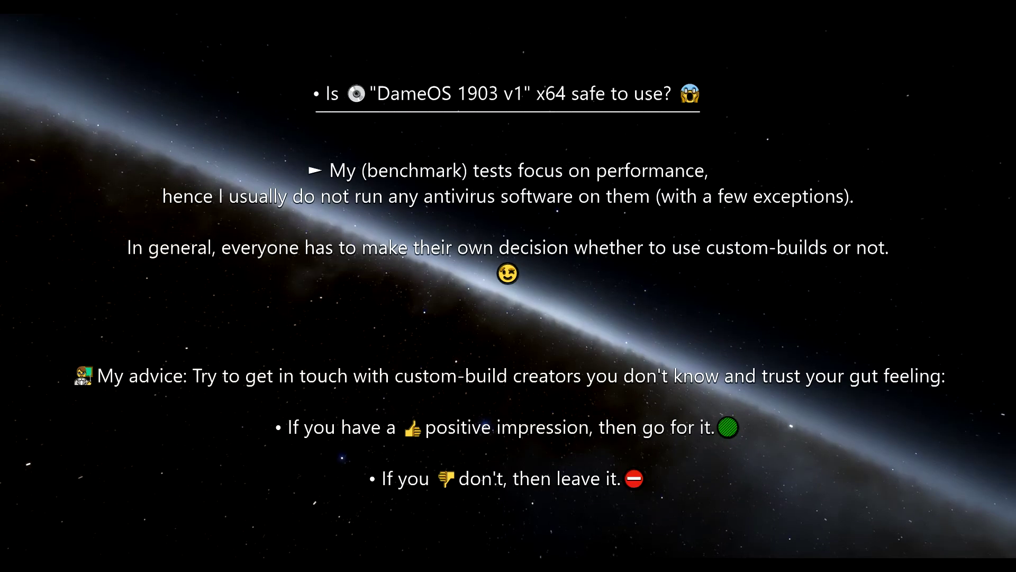